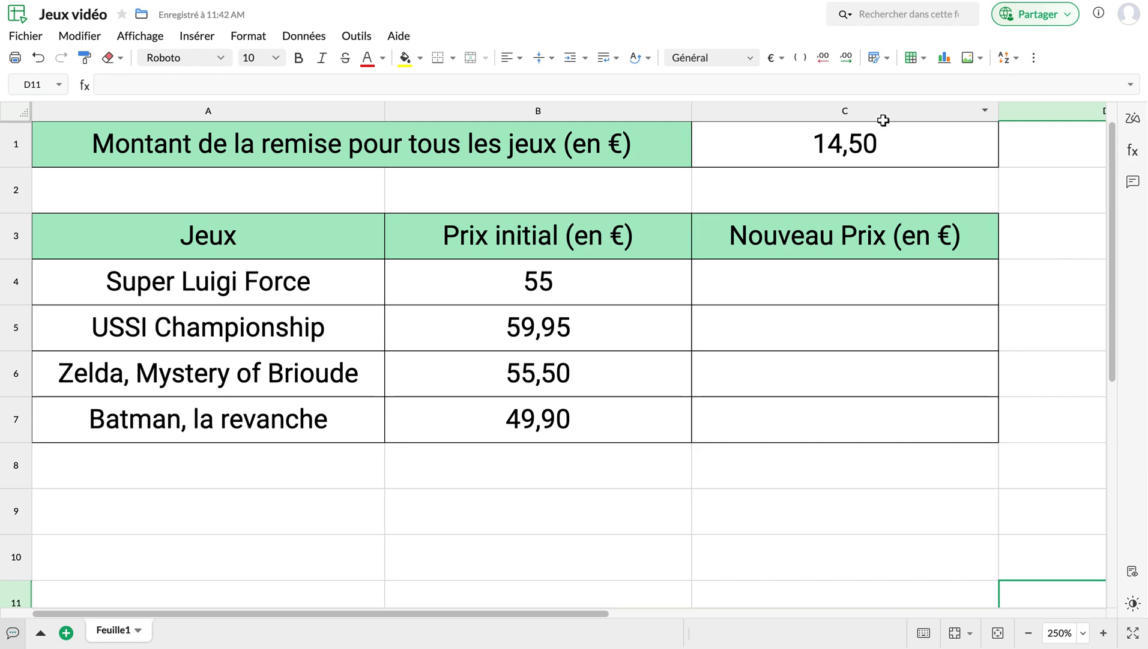
Review the discount amount in C1, the game names in A4:A7 and the initial prices in B4:B7
click(844, 148)
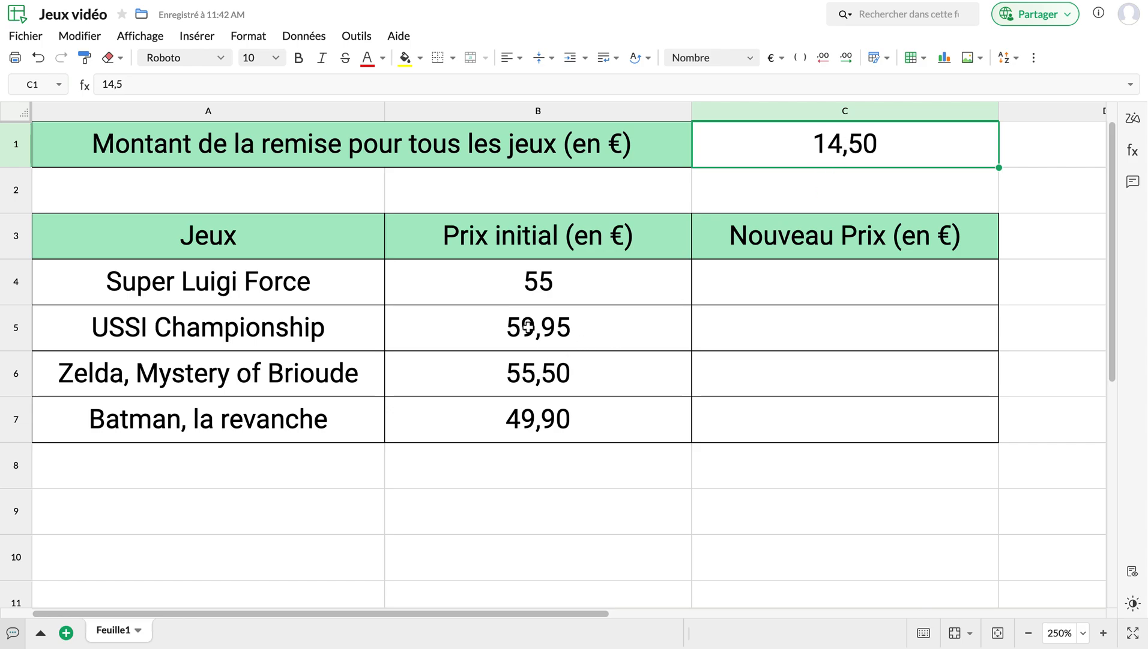
click(325, 286)
click(320, 329)
click(318, 372)
click(318, 430)
click(533, 295)
click(531, 341)
click(531, 388)
click(527, 420)
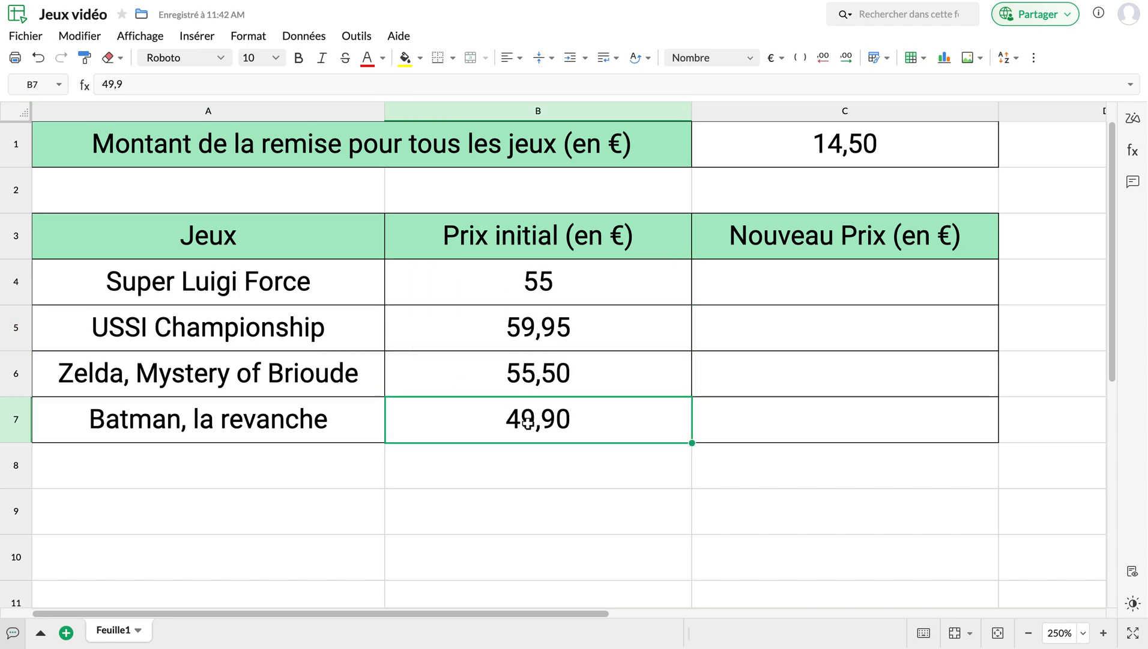
click(853, 160)
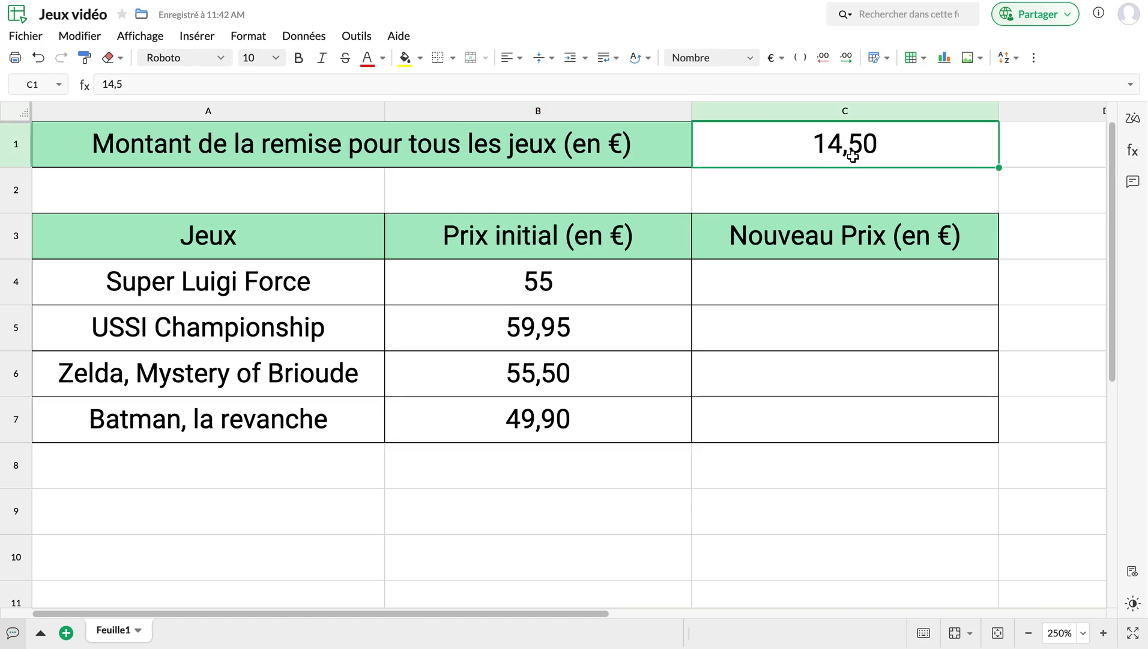
Enter the formula =B4-C1 in C4 to calculate the new price of Super Luigi Force
click(823, 287)
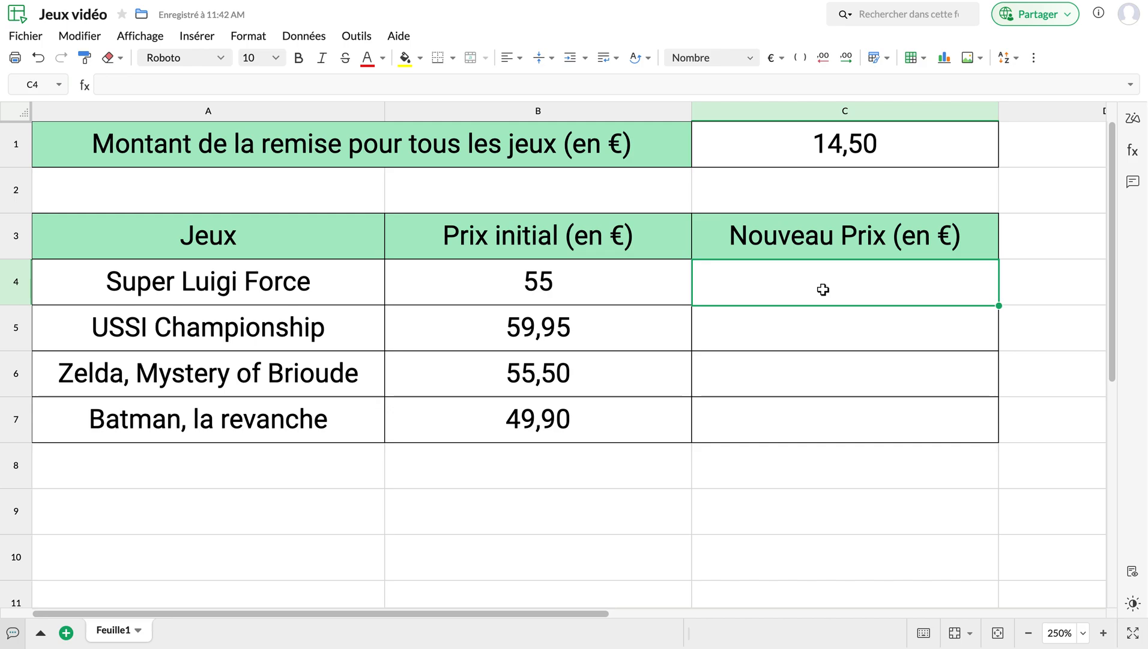
text(=)
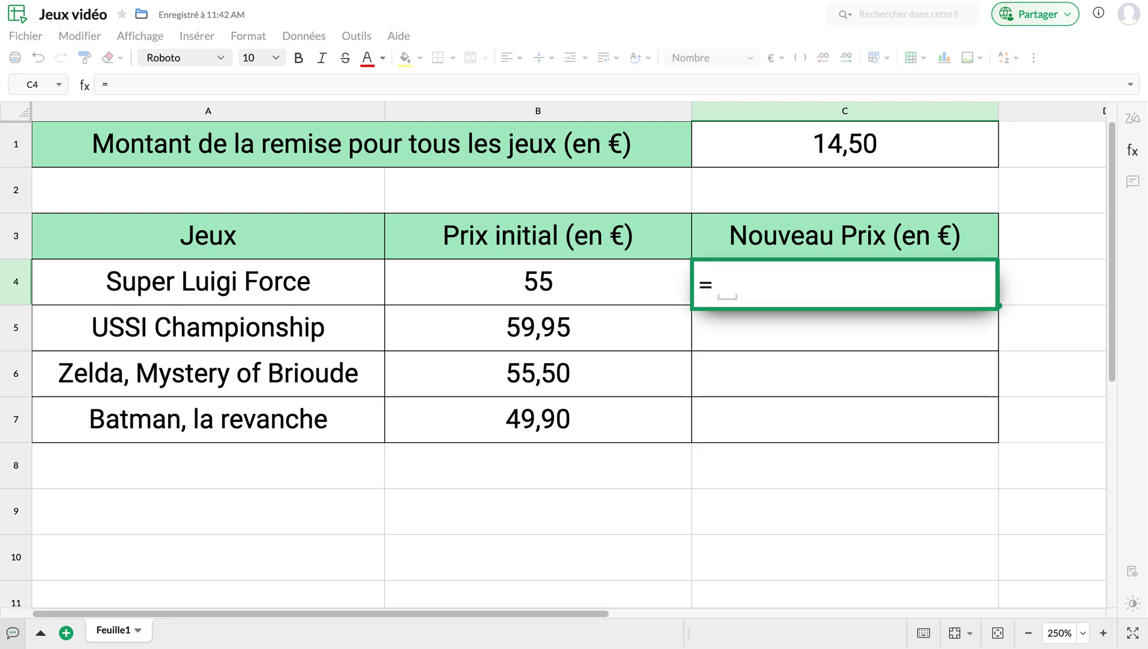
click(576, 282)
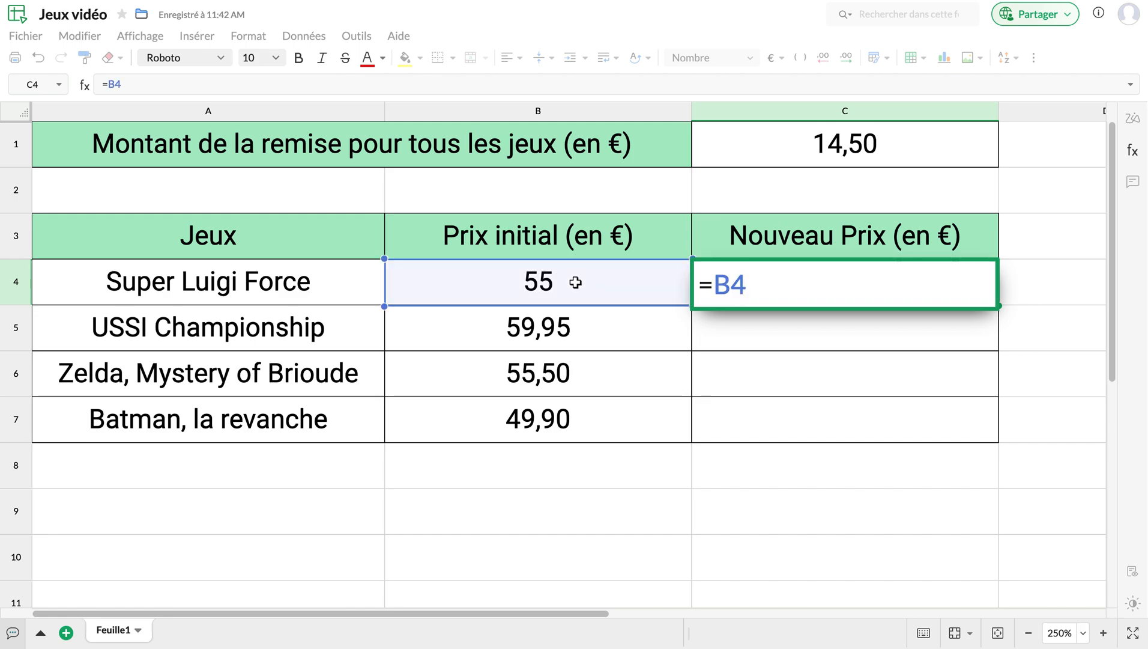
text(-)
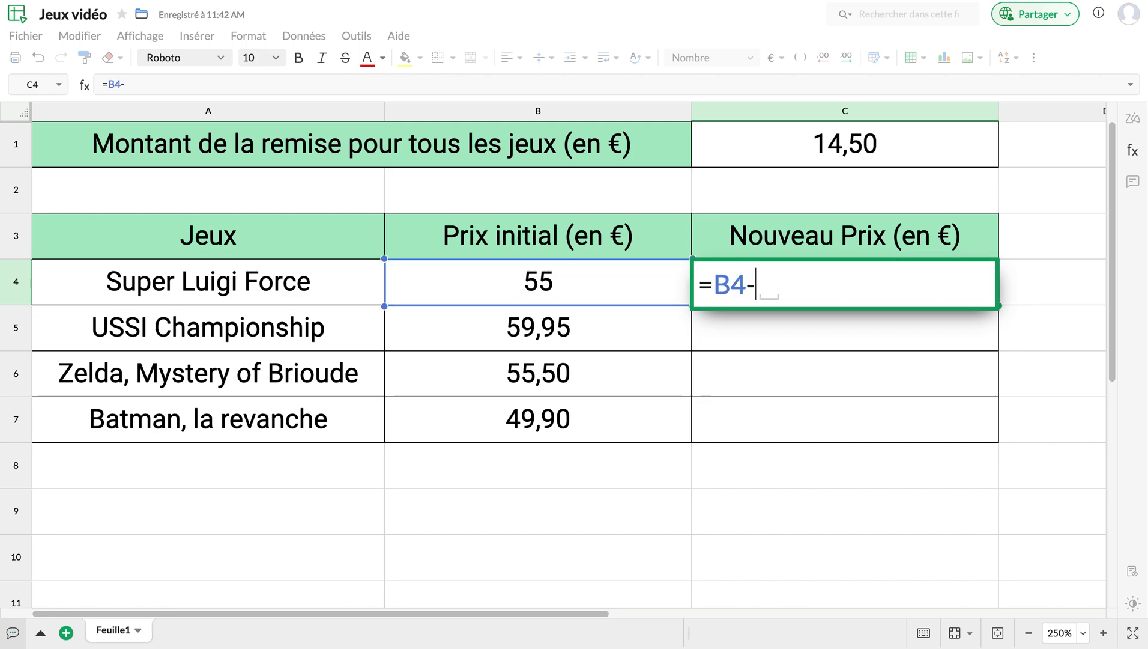
click(794, 158)
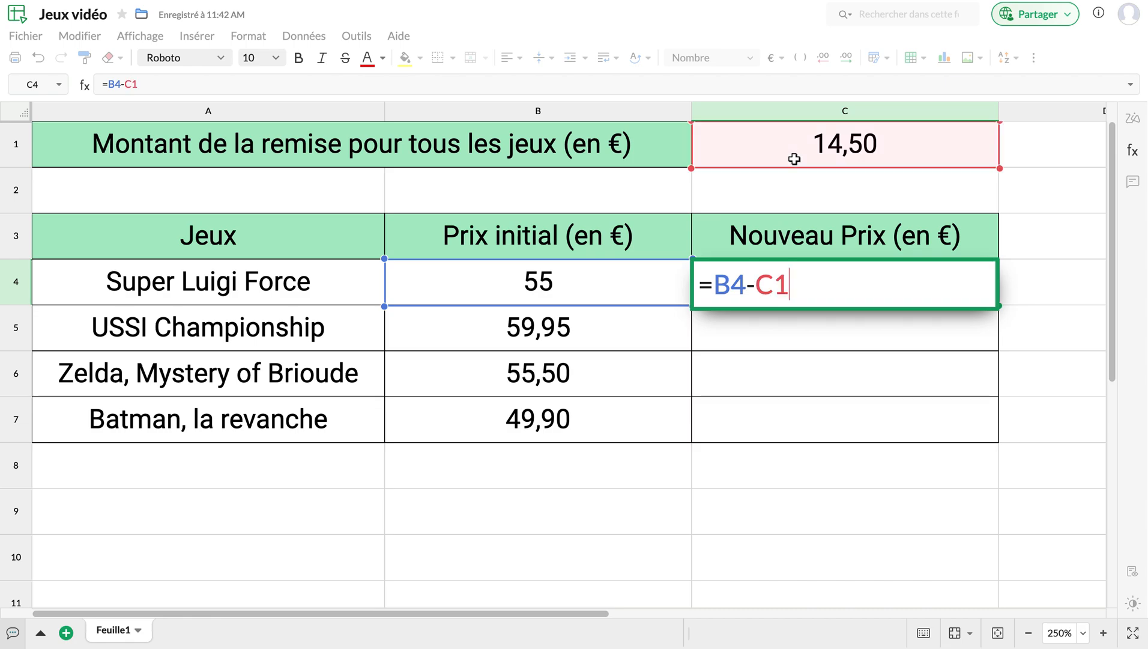
key(Return)
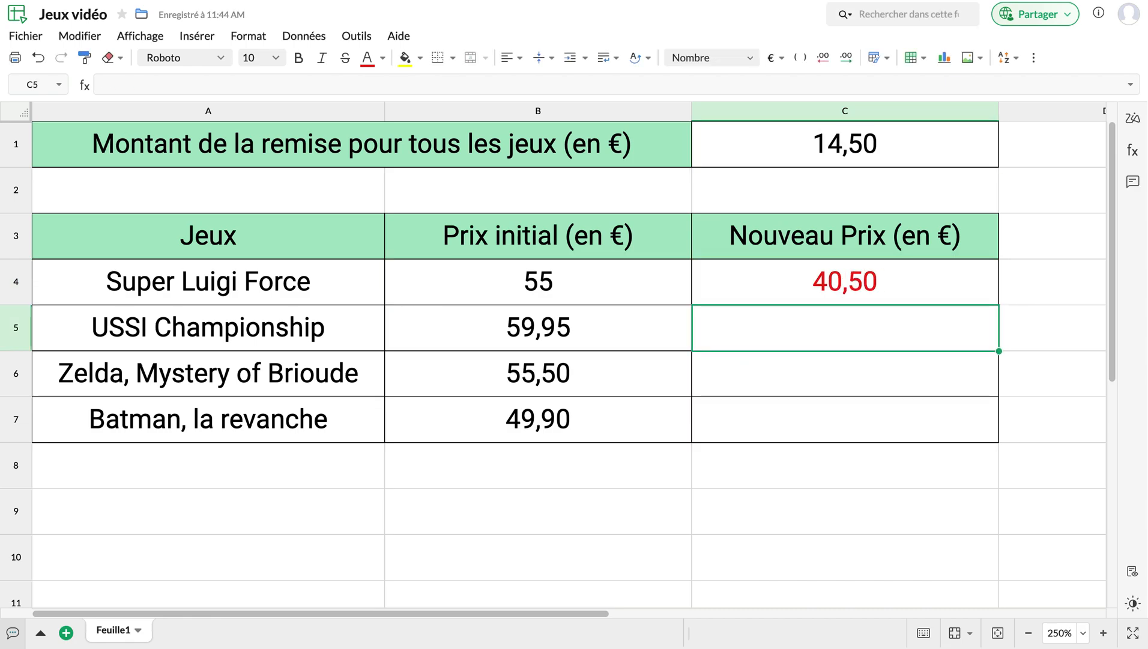
Fill the formula from C4 down through C7 for the remaining games
click(889, 289)
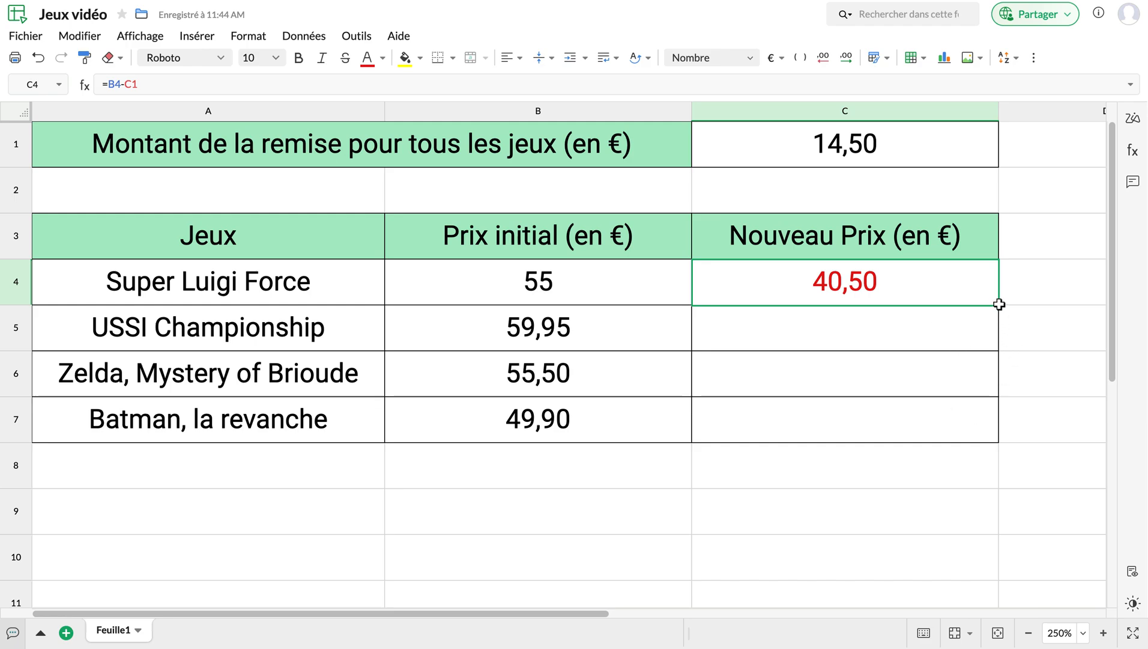
drag(999, 304, 993, 430)
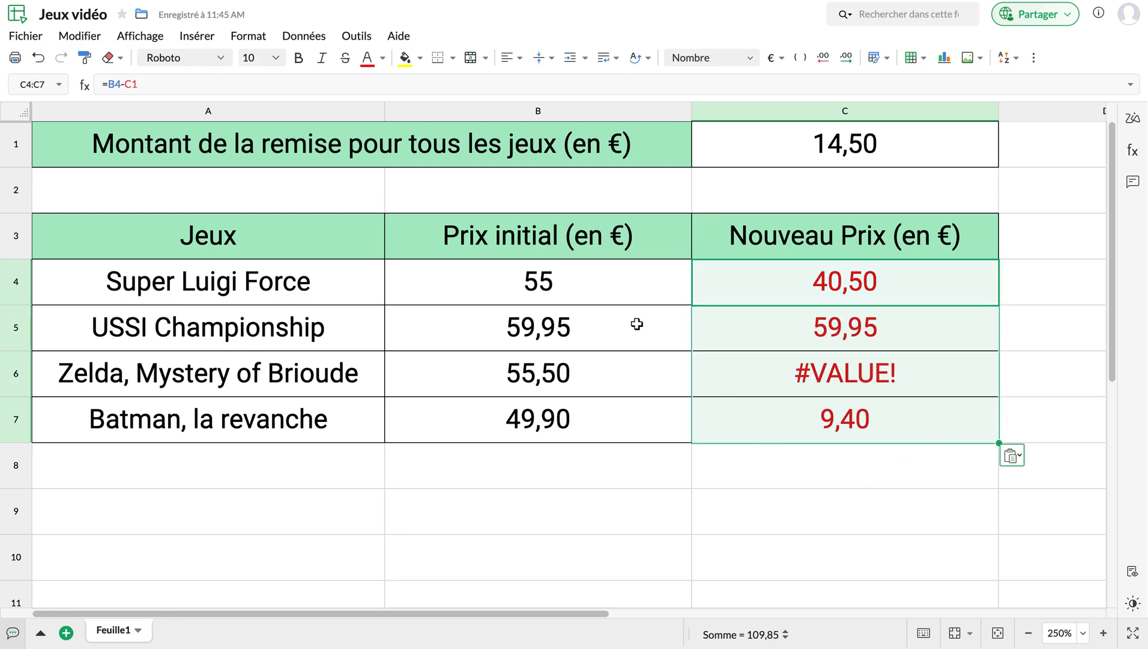
Compare the initial prices with the new-price formulas row by row, and inspect the cells referenced by C4
click(660, 328)
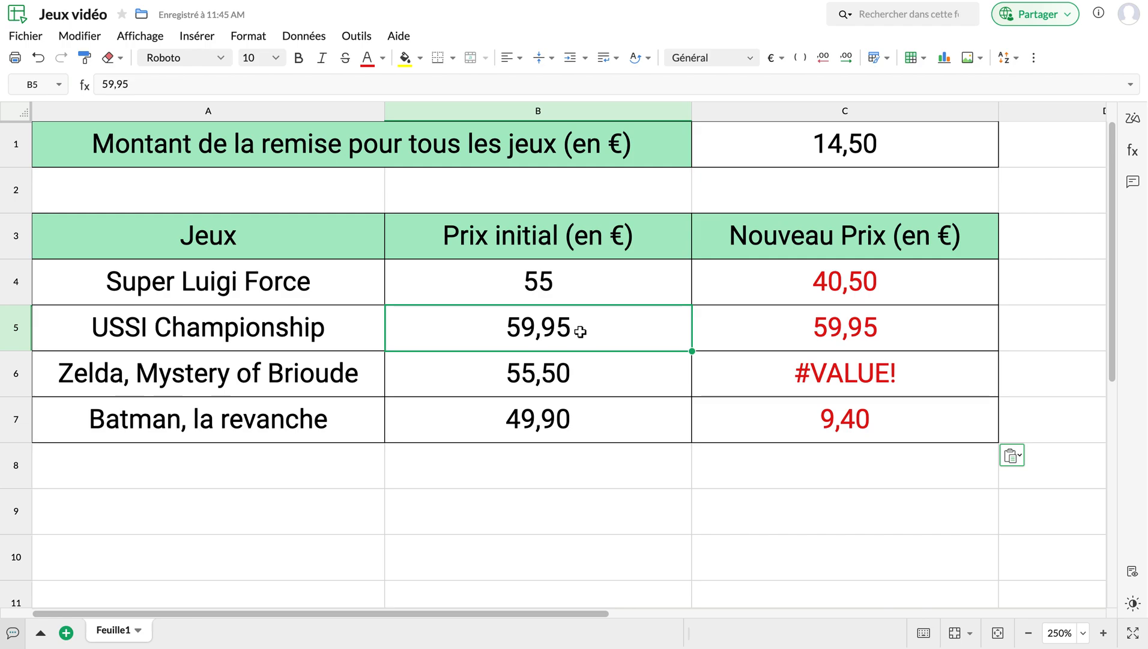
click(832, 333)
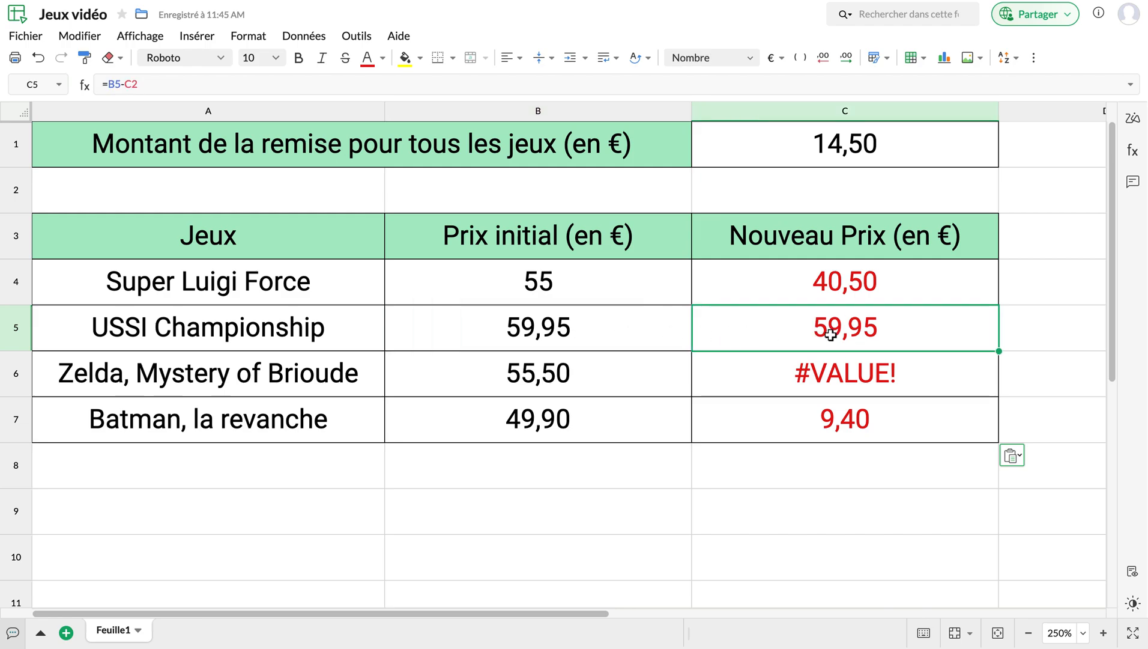
click(588, 370)
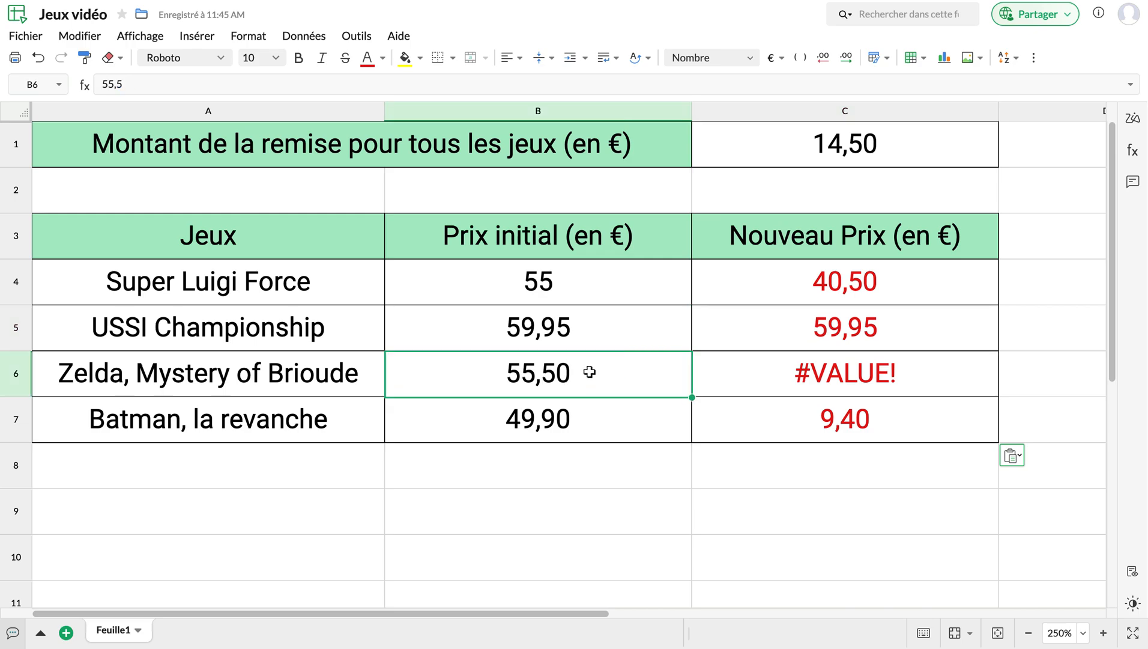
click(744, 373)
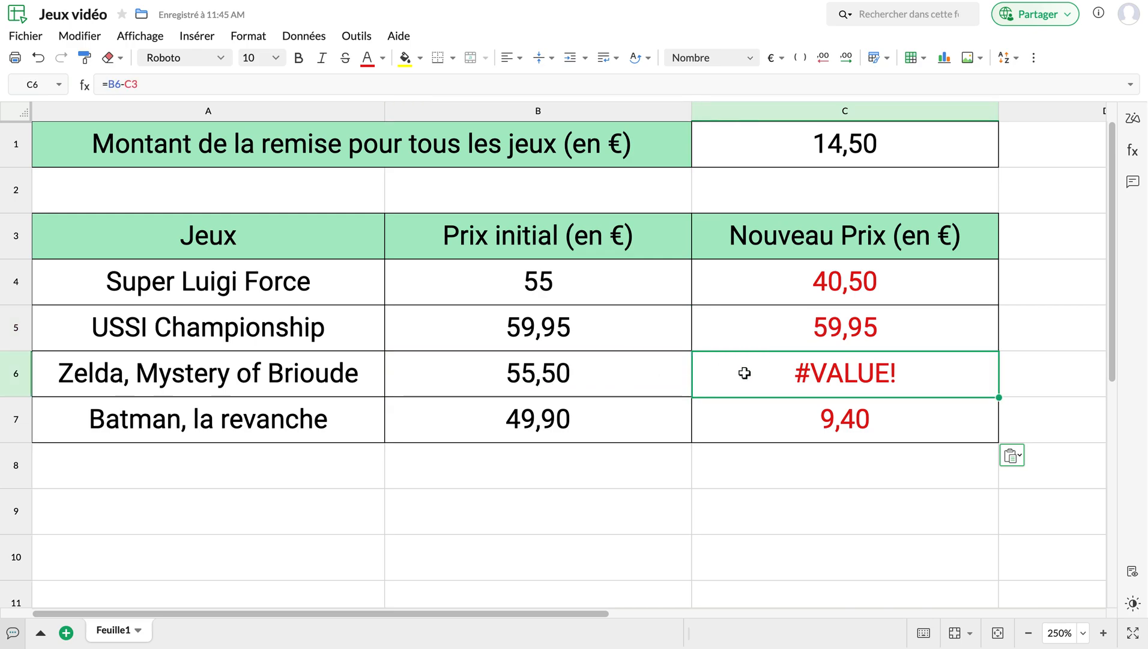
click(594, 421)
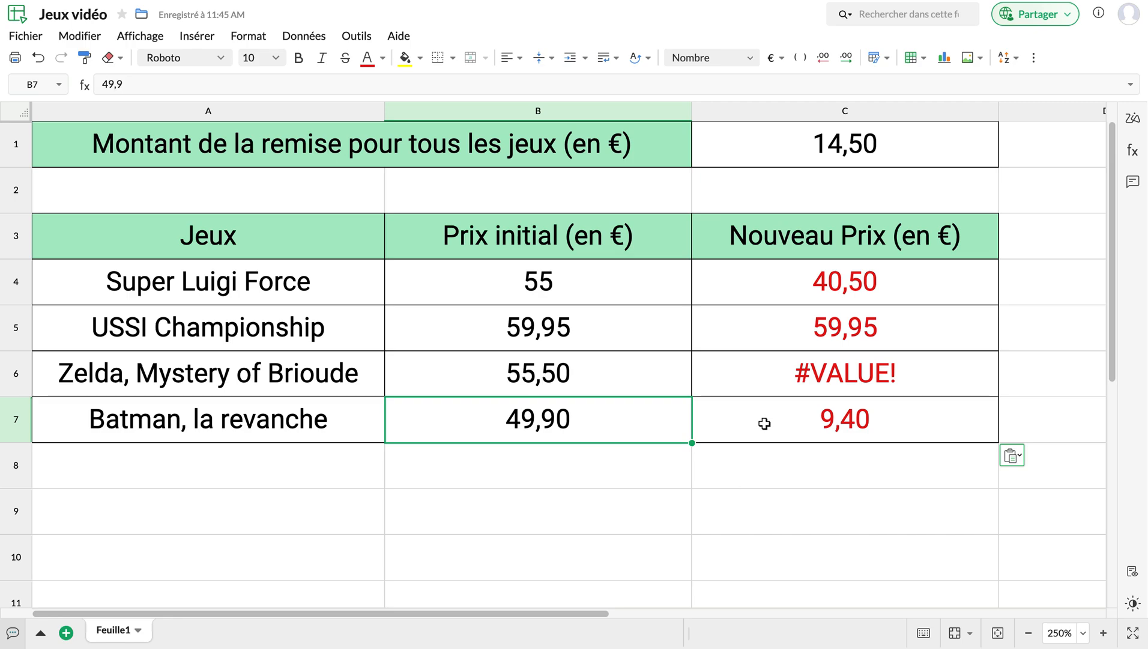
click(815, 274)
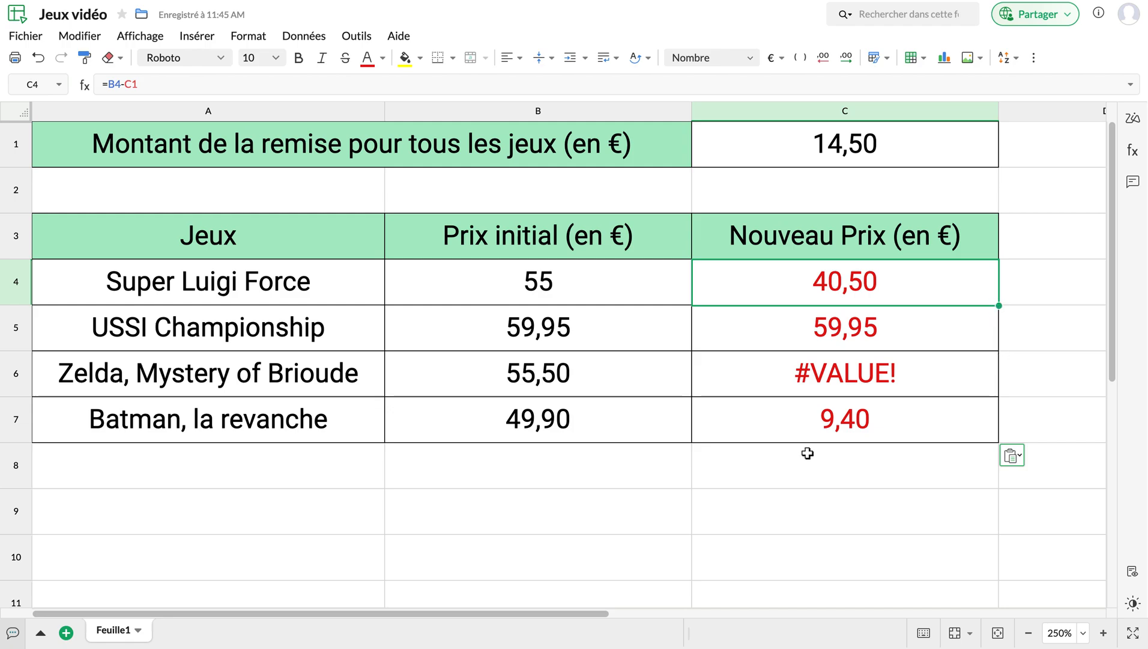
double_click(893, 278)
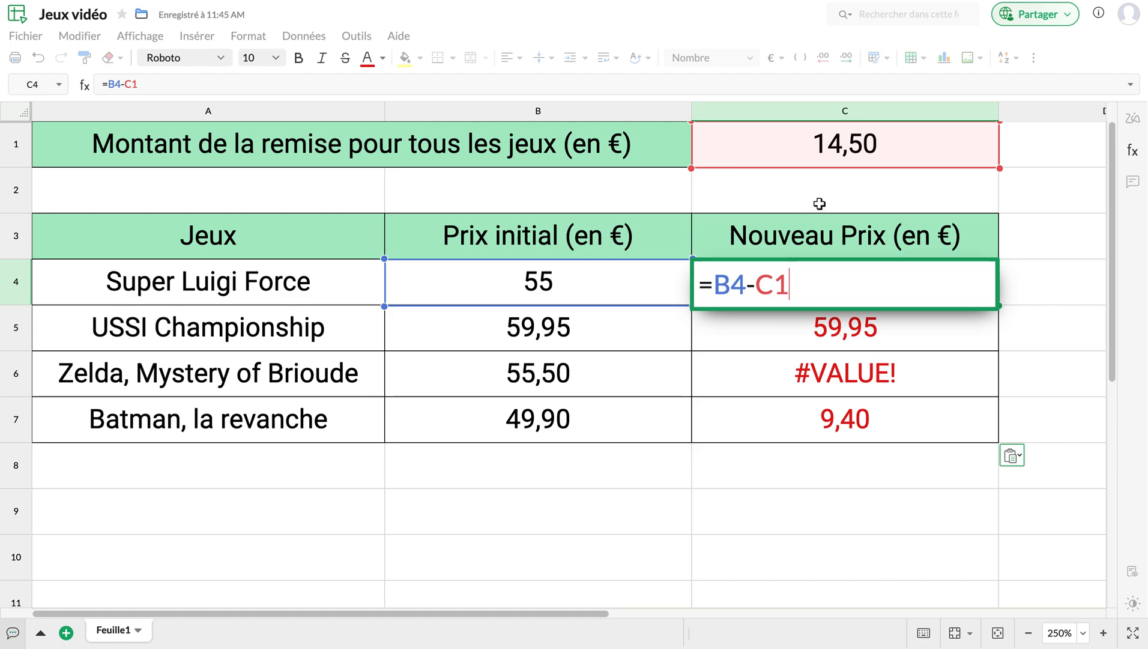
key(Return)
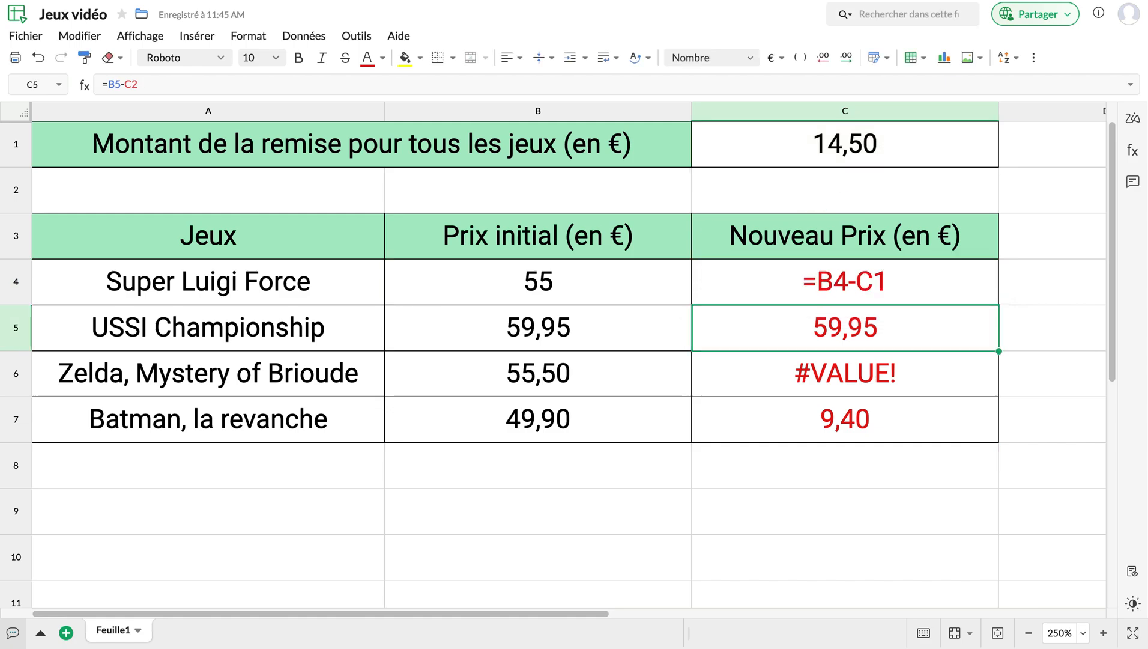
Correct the USSI Championship formula in C5 to =B5-C1
double_click(890, 331)
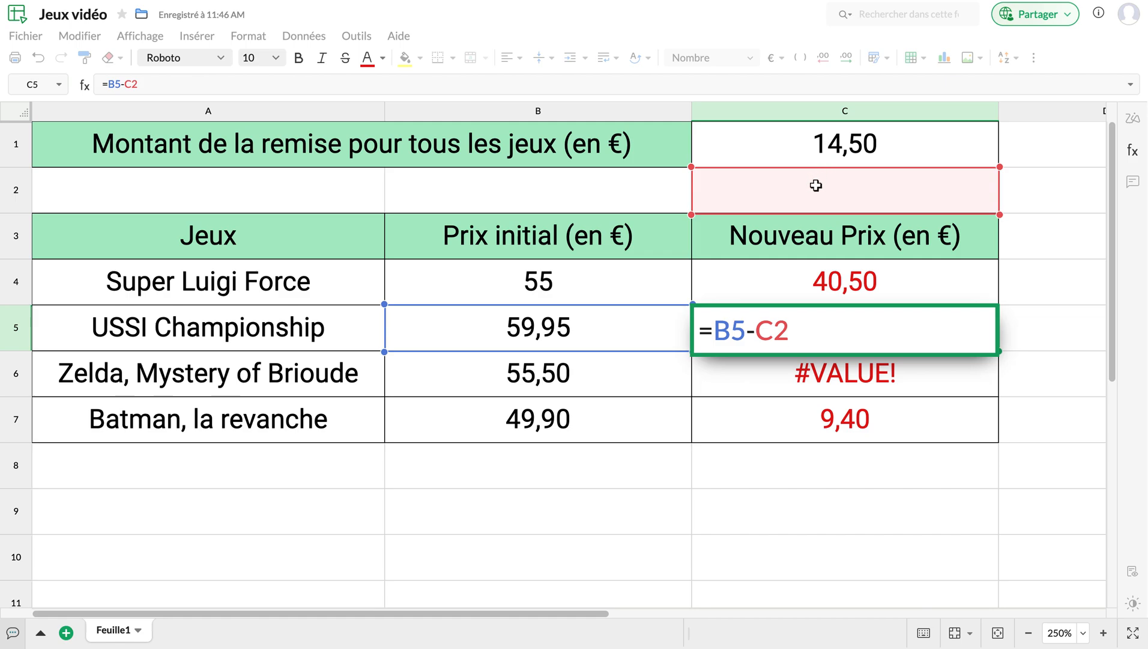
key(BackSpace)
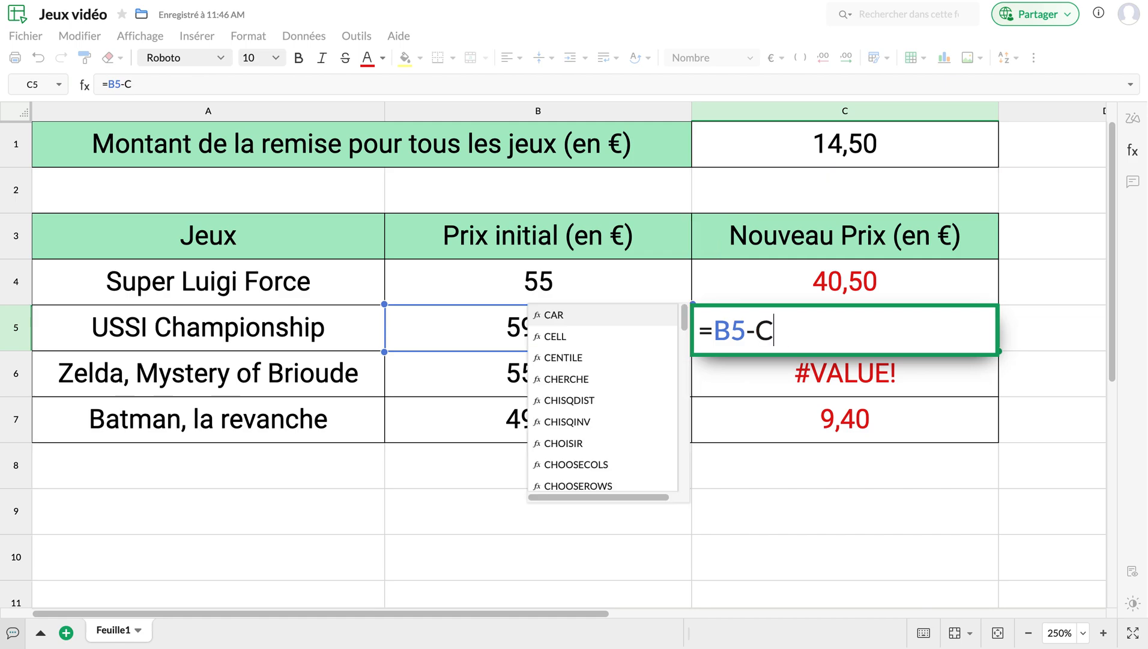
text(1)
key(Return)
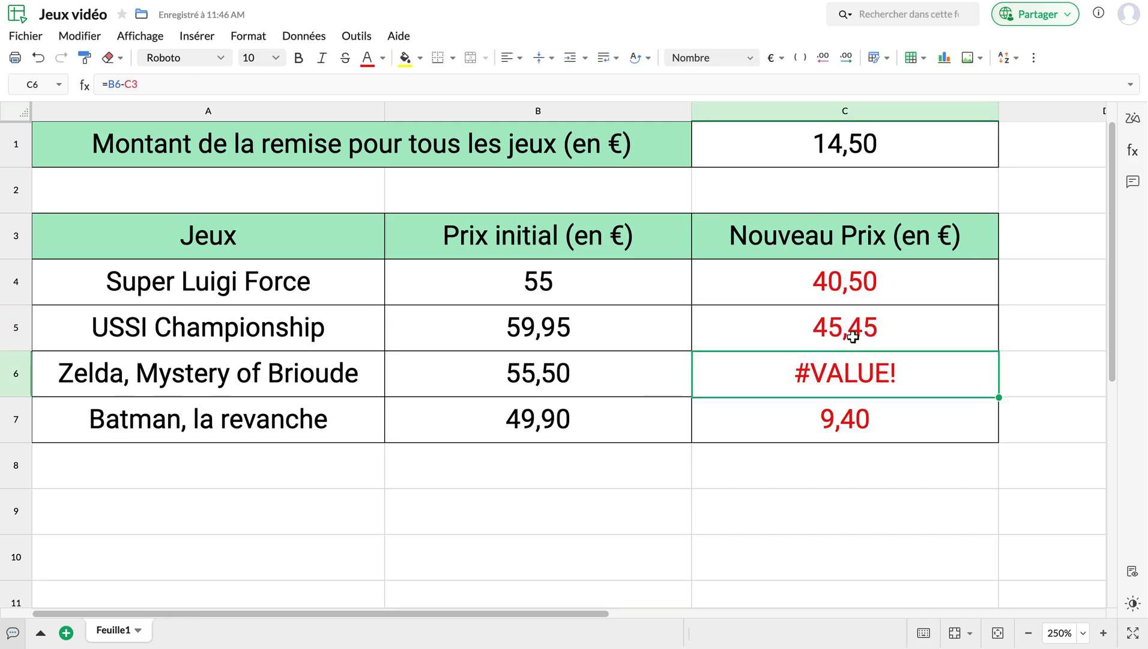
Inspect the cells referenced by C6 and correct the Zelda, Mystery of Brioude formula to =B6-C1
double_click(844, 372)
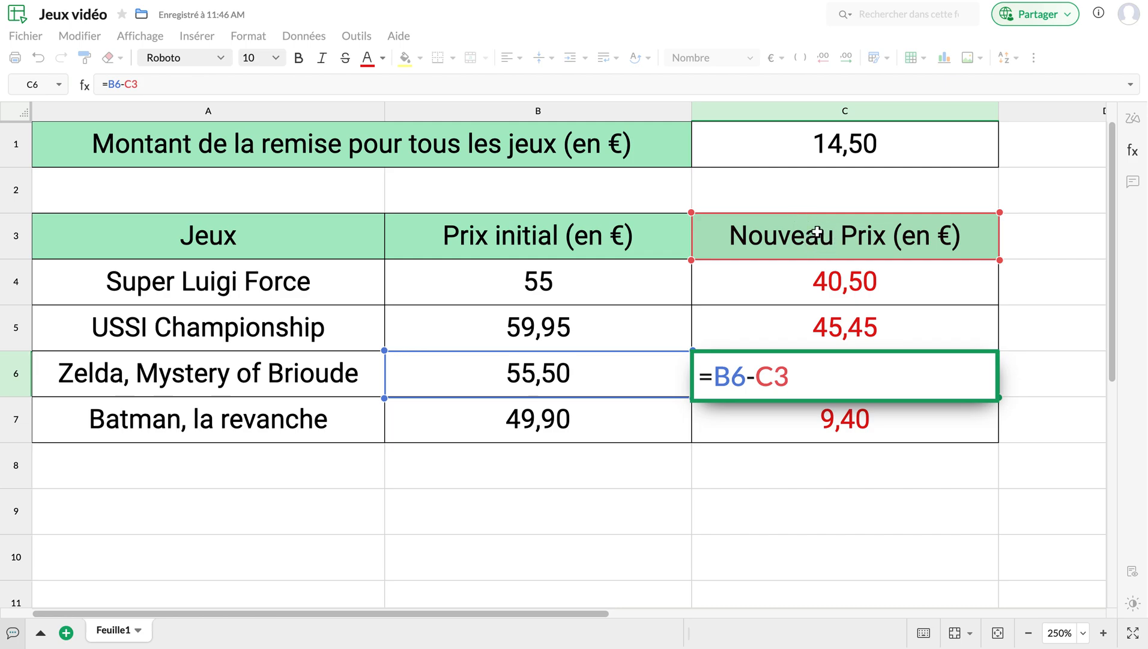
key(Return)
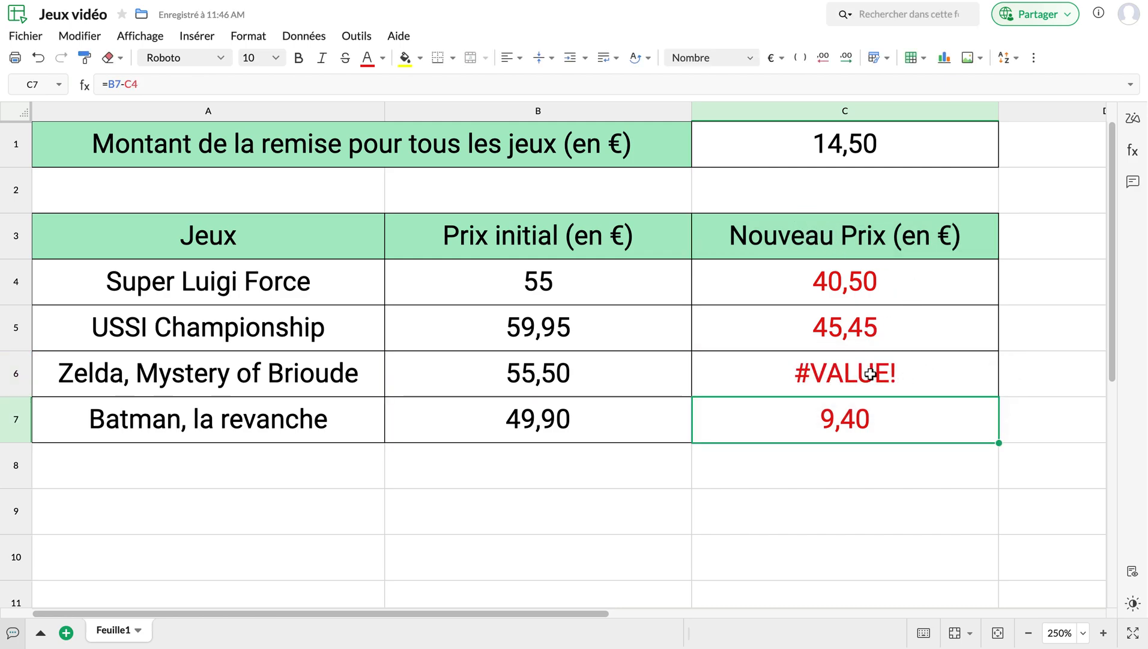
double_click(870, 374)
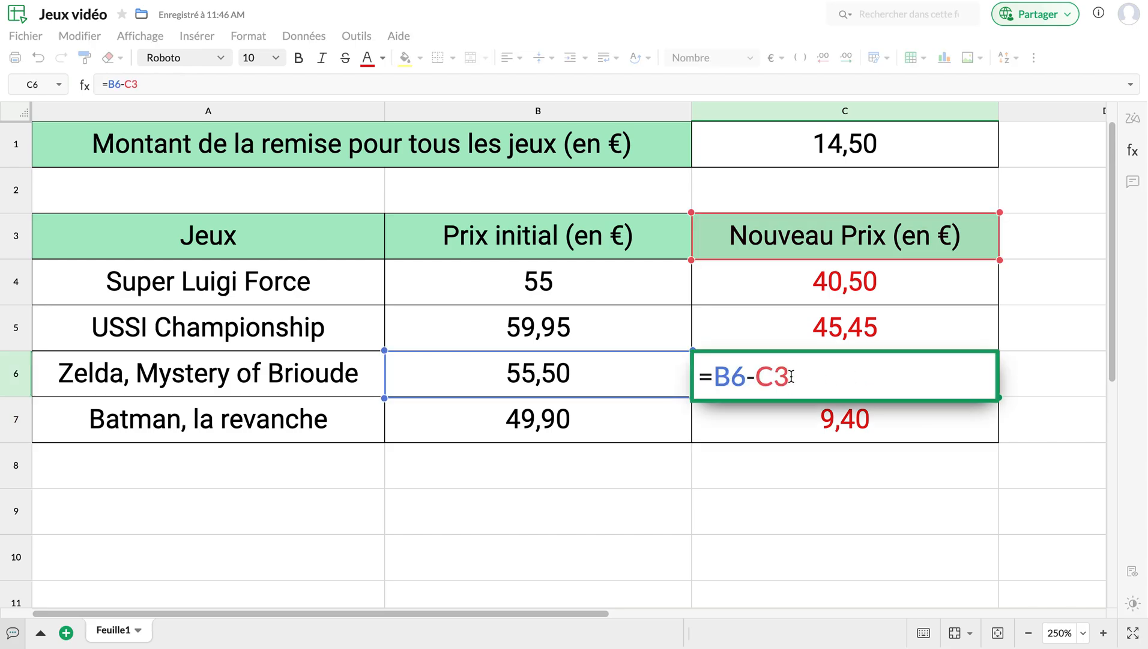
key(BackSpace)
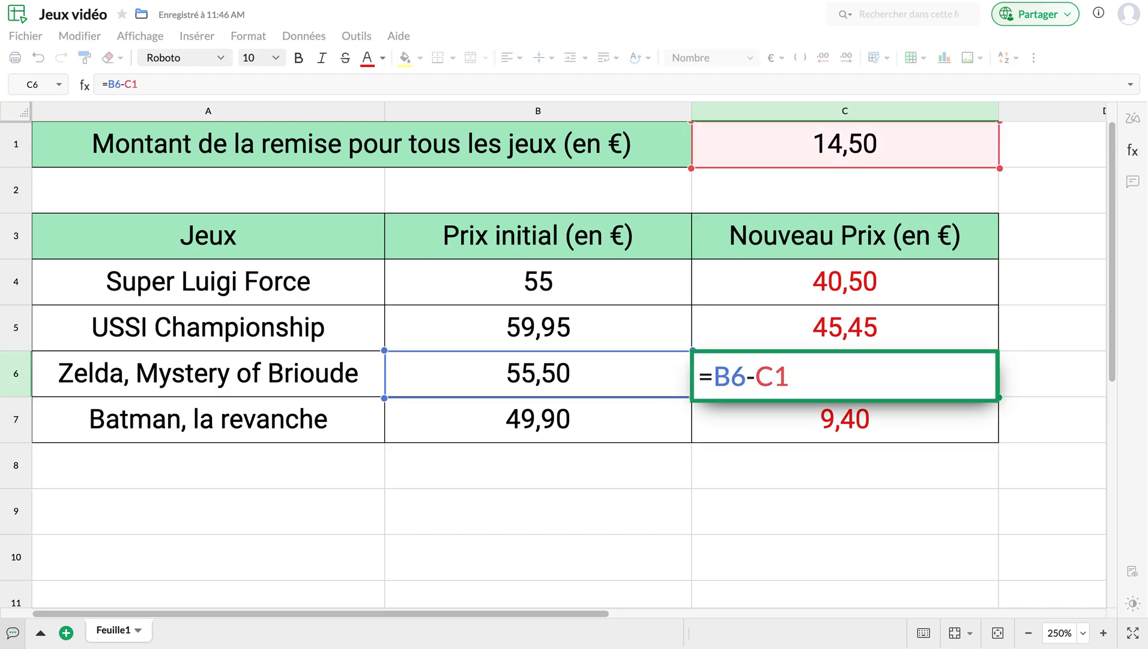
key(Return)
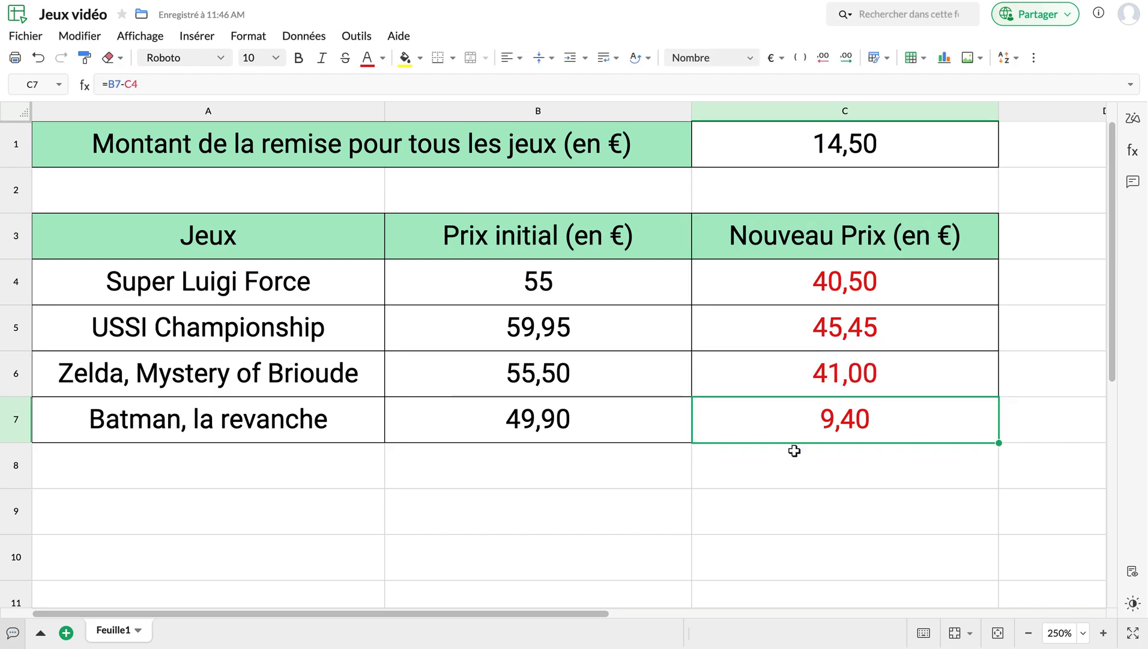
Correct the Batman, la revanche formula in C7 to =B7-C1
double_click(802, 425)
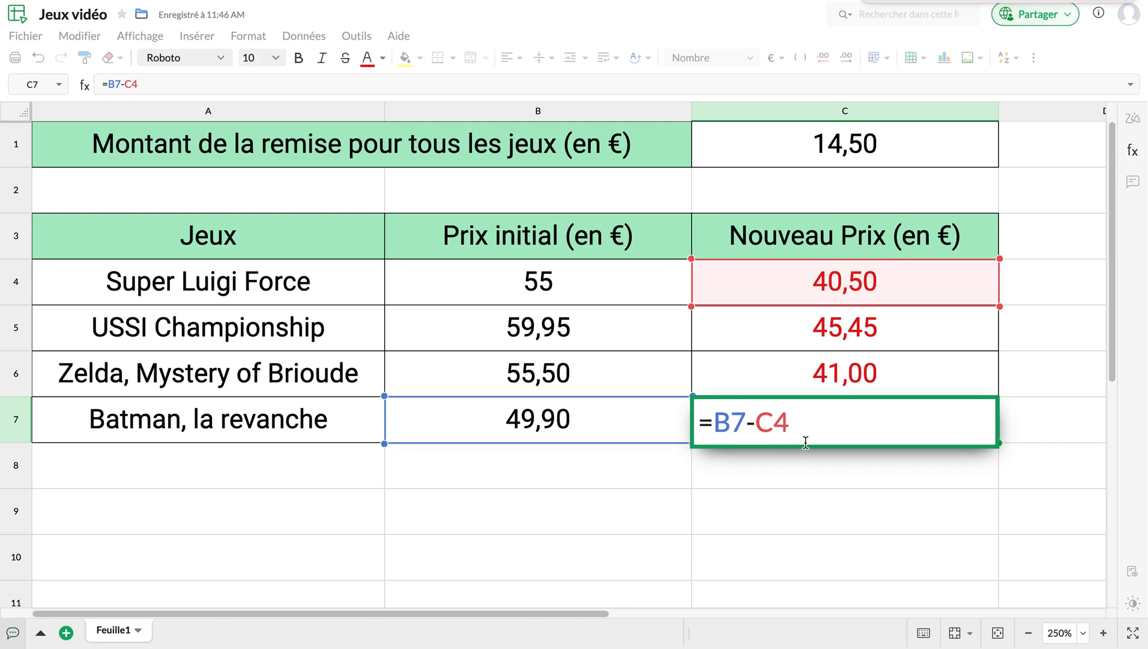
key(BackSpace)
text(1)
key(Return)
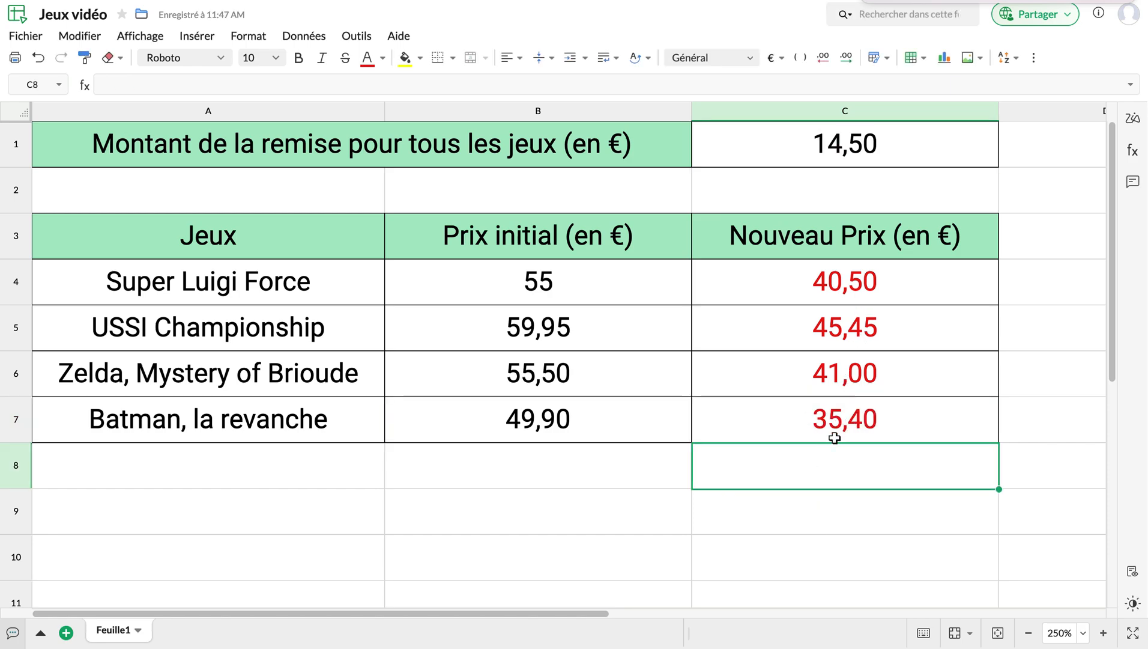
Check the manually corrected new-price formulas in C5, C6 and C7
click(823, 336)
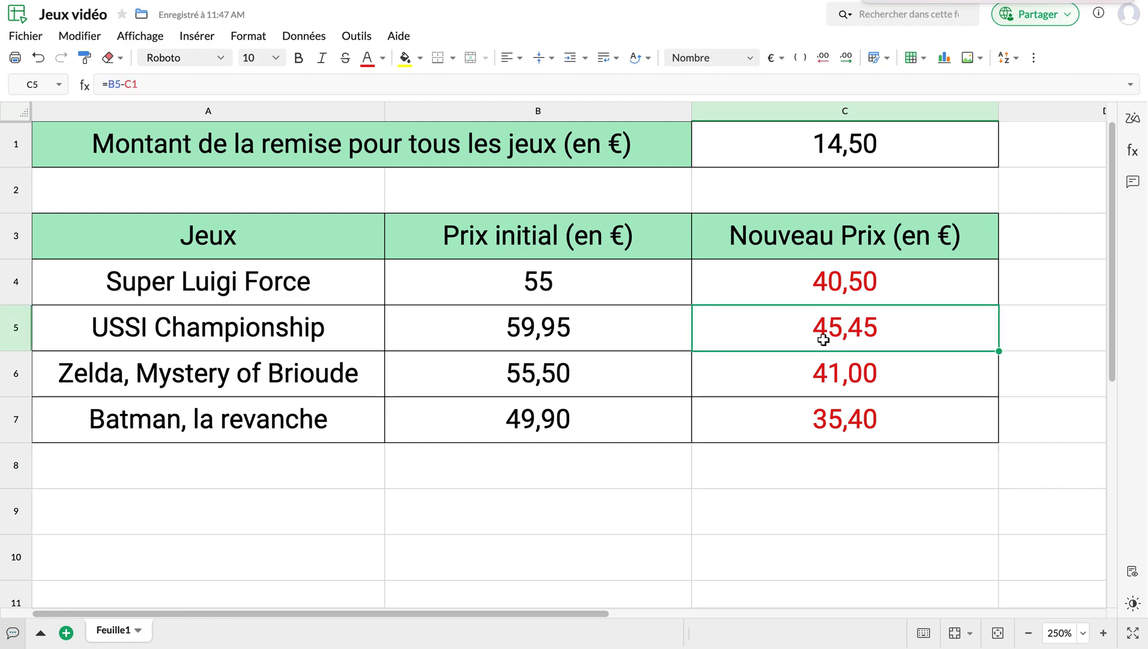
click(819, 366)
click(819, 400)
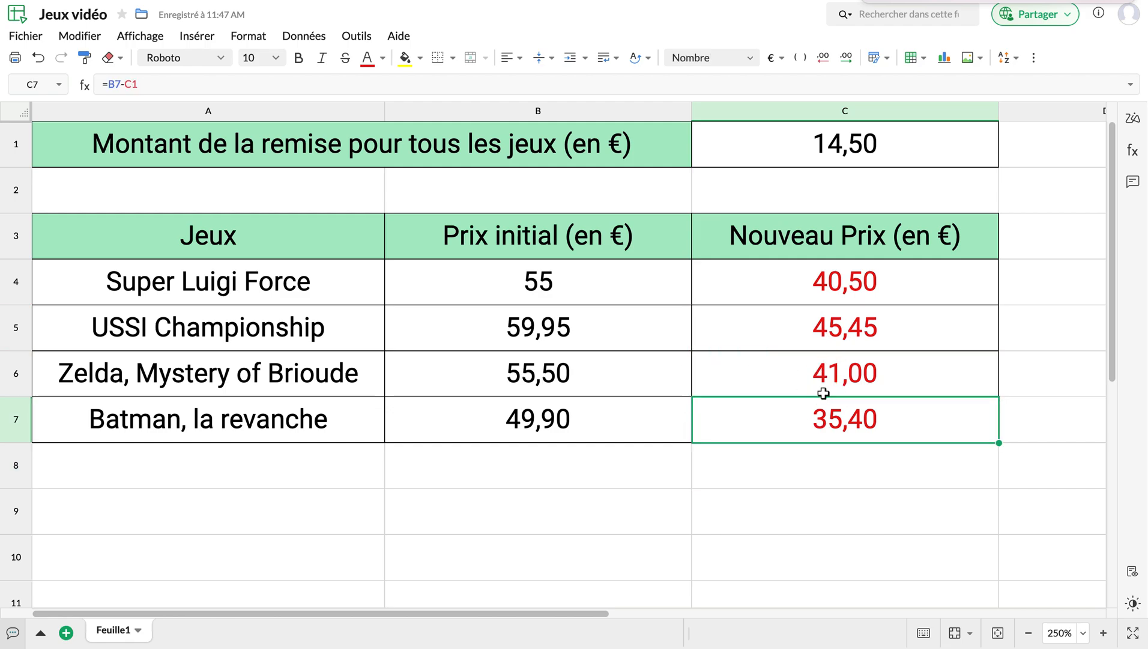
click(827, 336)
click(820, 379)
click(823, 418)
Clear the new-price formulas from C5:C7
click(934, 338)
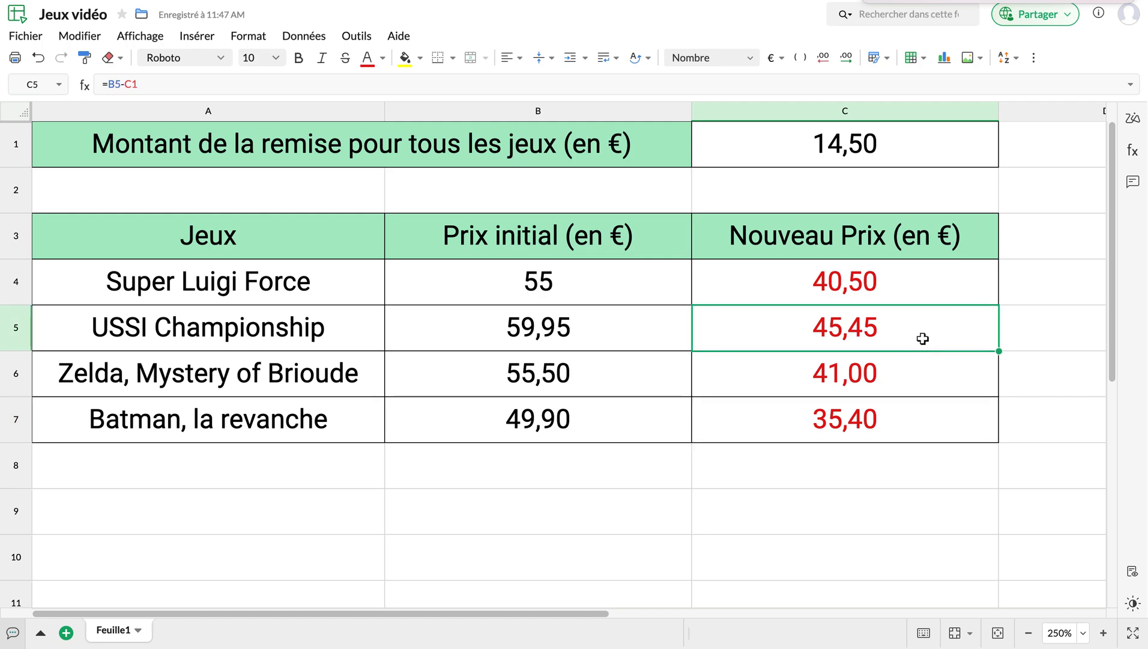
drag(923, 332, 918, 402)
key(Delete)
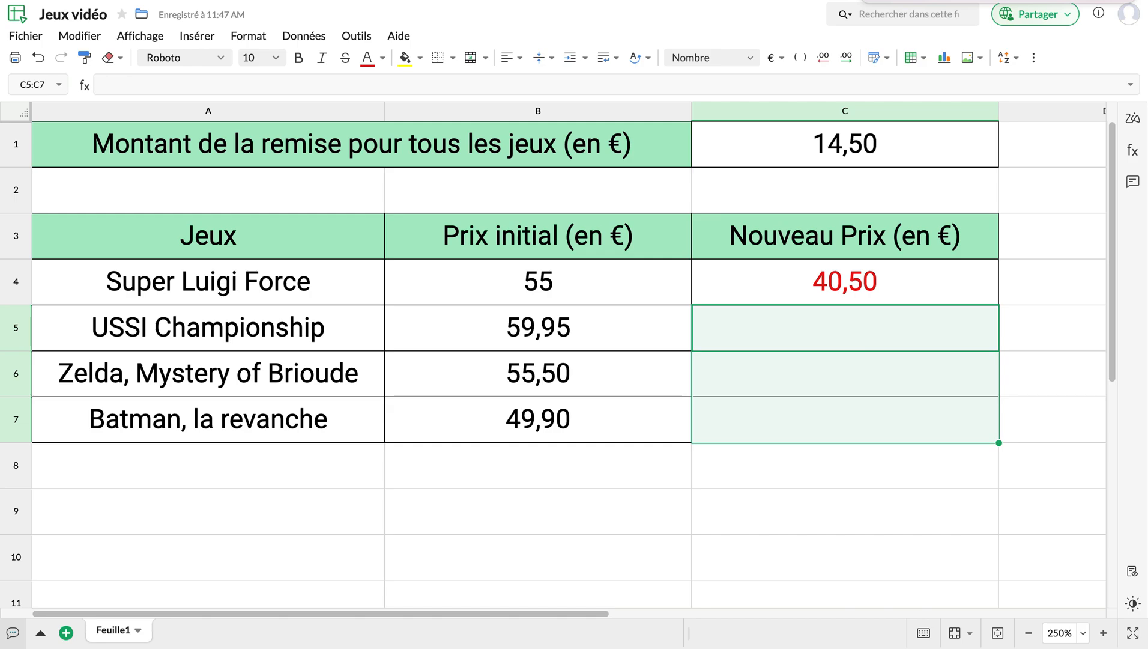
Change the Super Luigi Force new-price formula in C4 to =B4-$C$1 so the discount reference is absolute
double_click(901, 285)
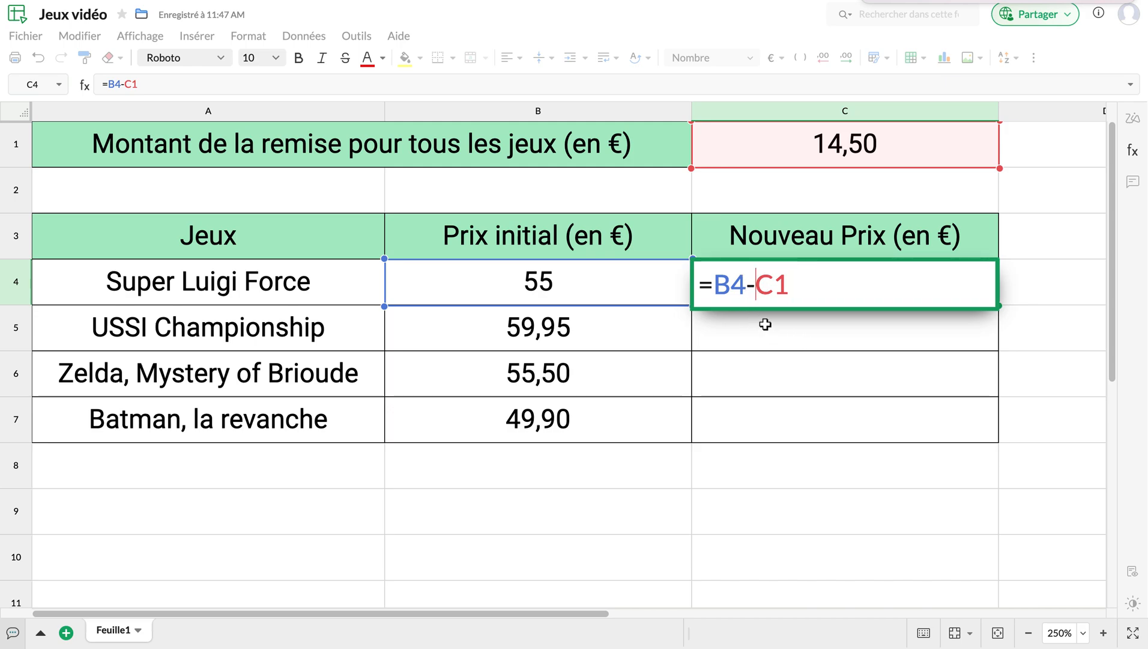
drag(761, 282, 785, 290)
click(778, 288)
click(767, 284)
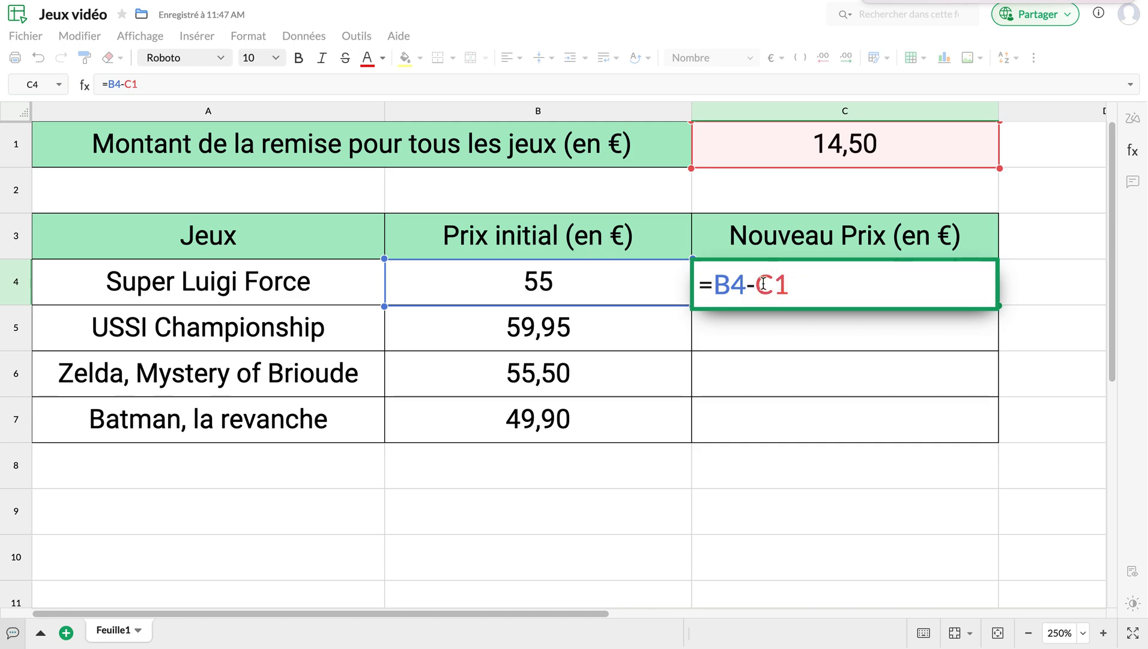
click(760, 294)
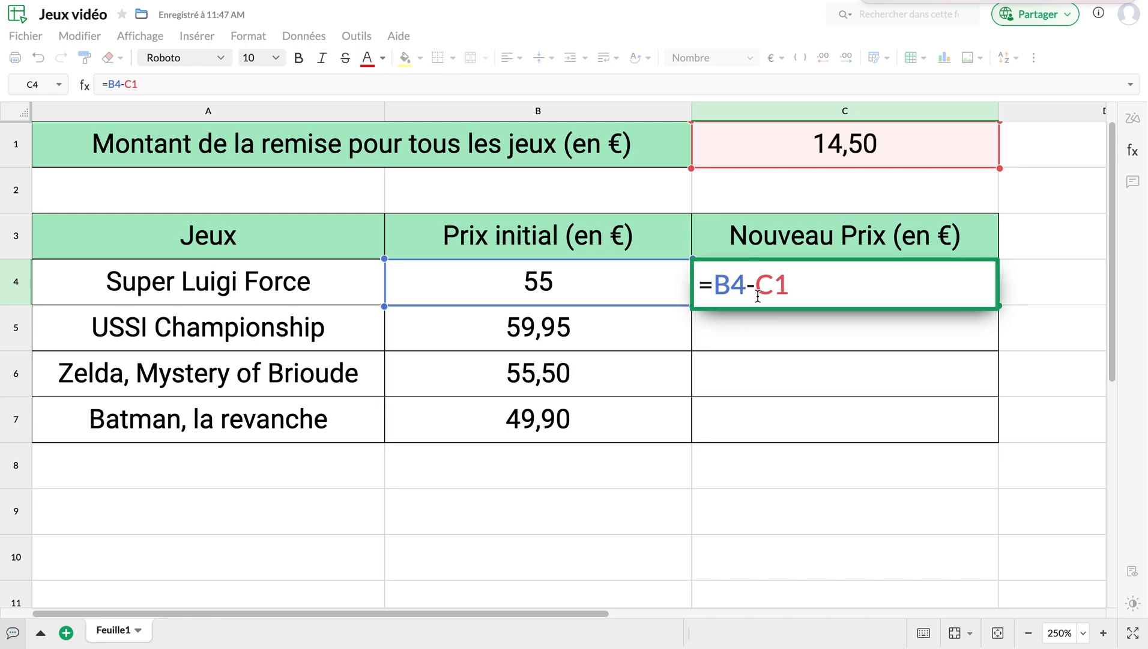
text($)
key(BackSpace)
text($)
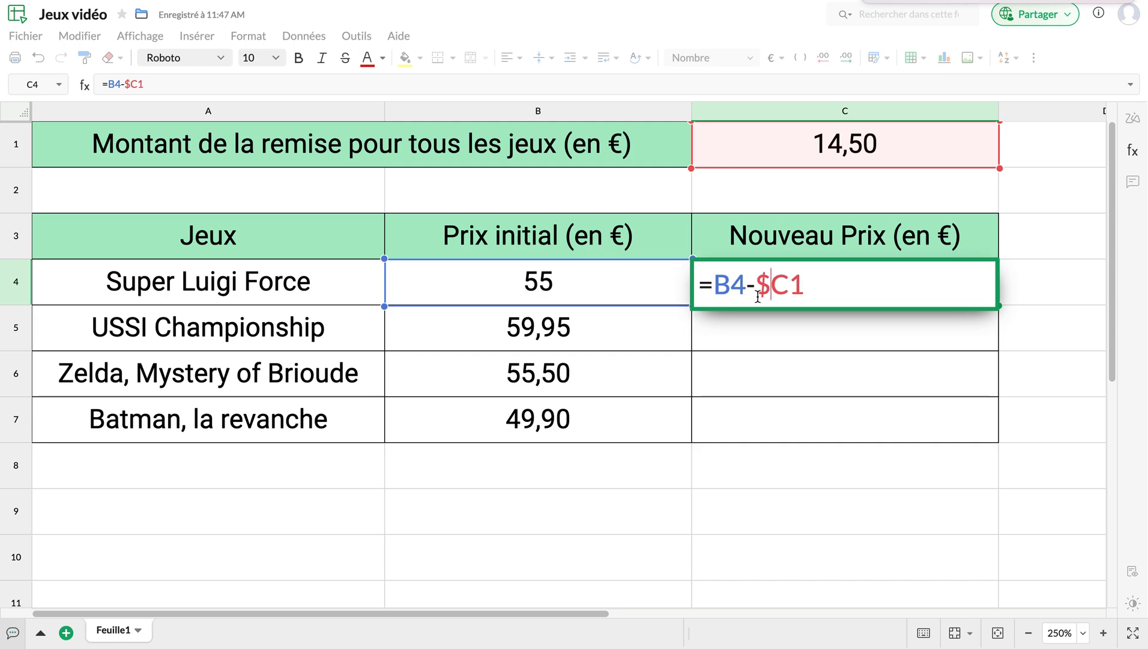
click(790, 286)
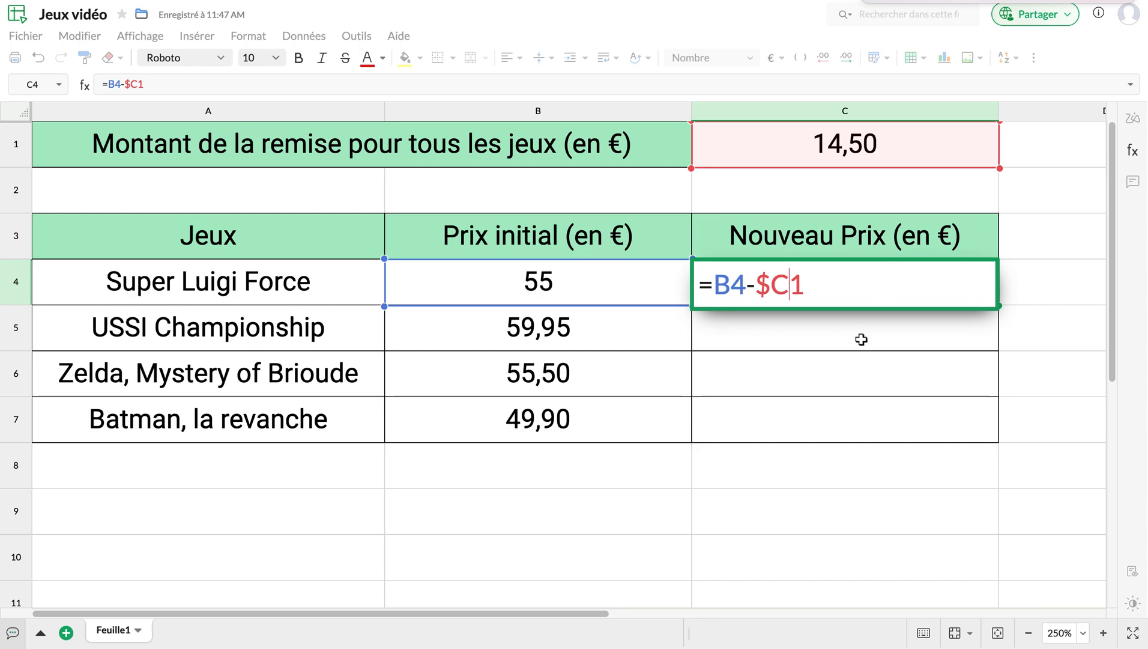
text($)
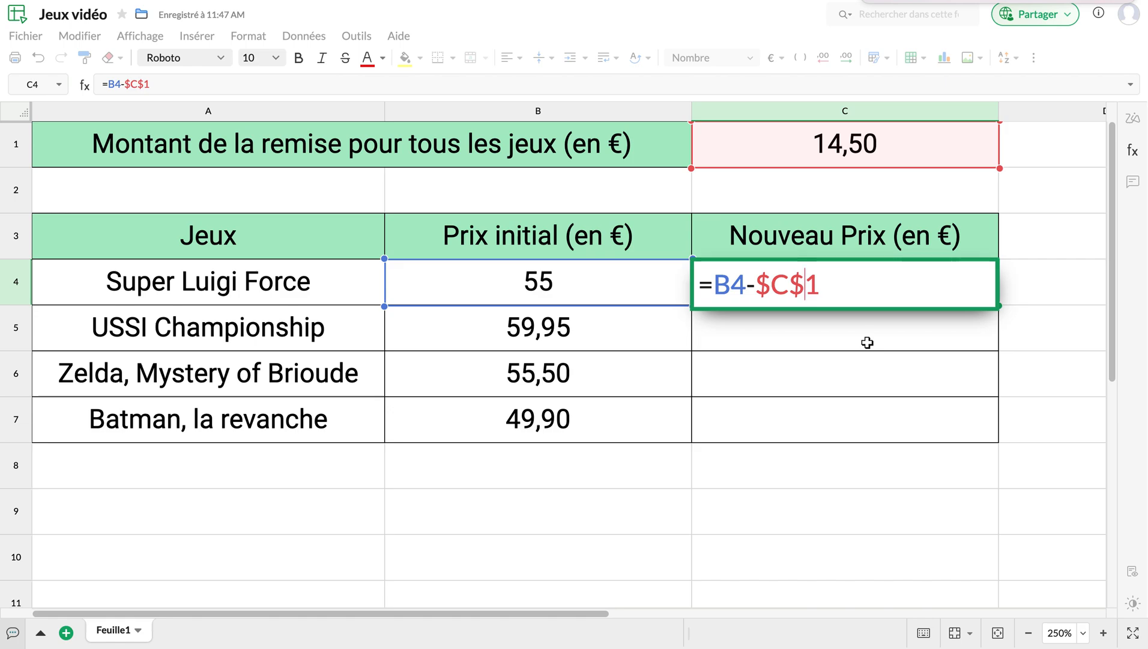
key(Return)
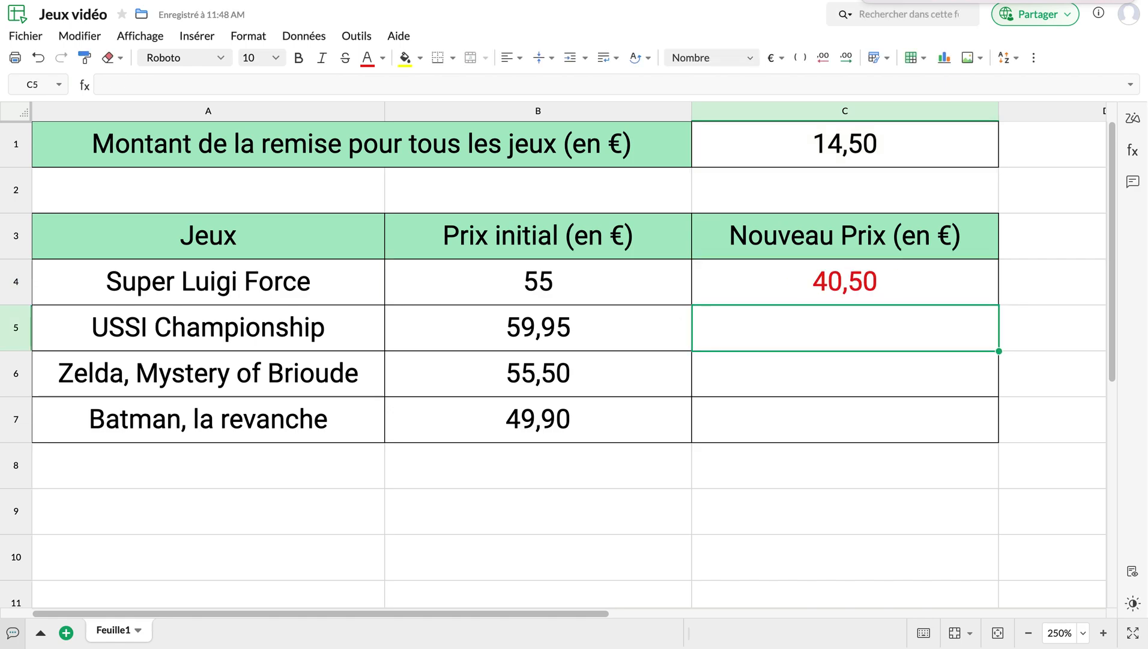
Fill the new-price formula from C4 down through C7 for the remaining games
click(924, 299)
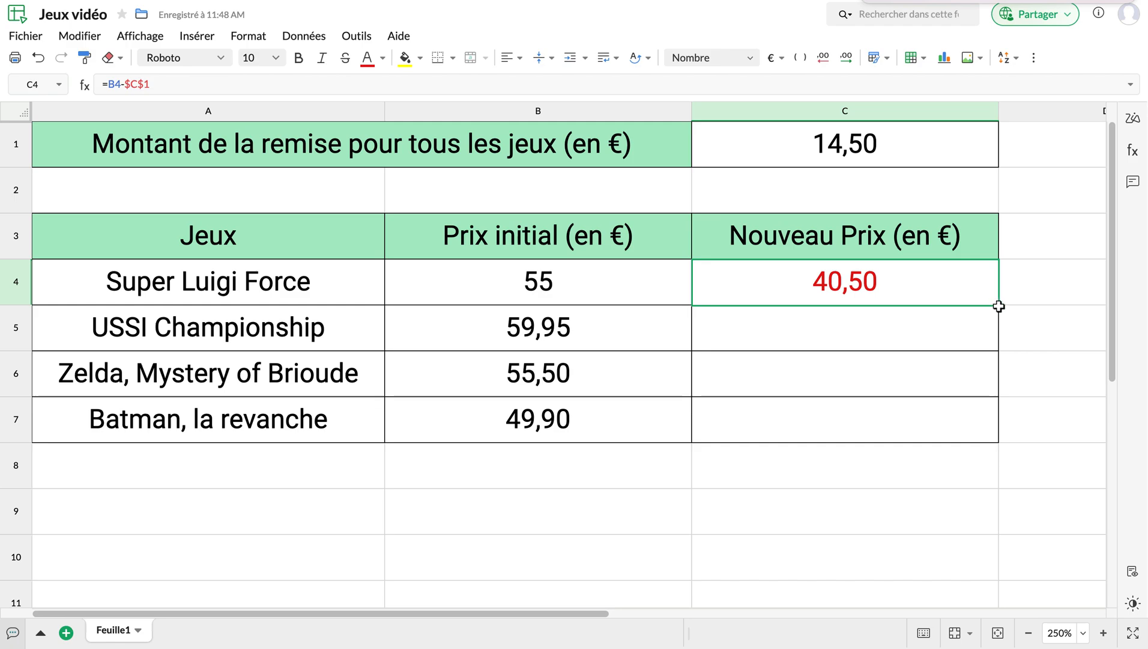
drag(999, 304, 993, 421)
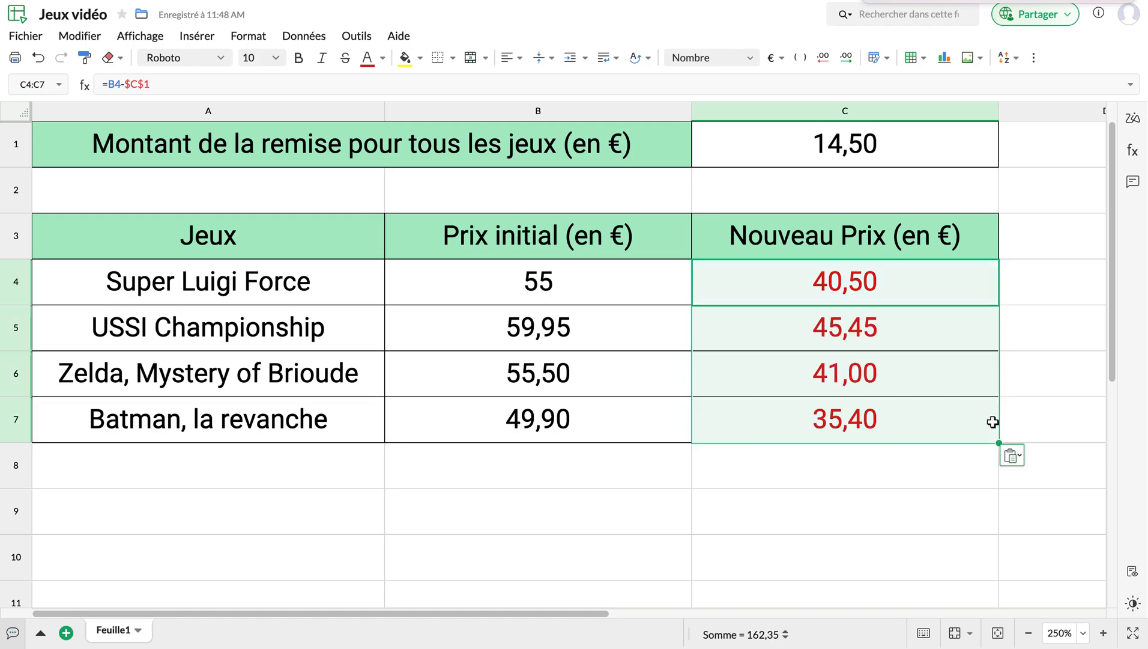
Inspect the filled formulas in C5, C6 and C7 to check which price and discount cells each one references
click(944, 330)
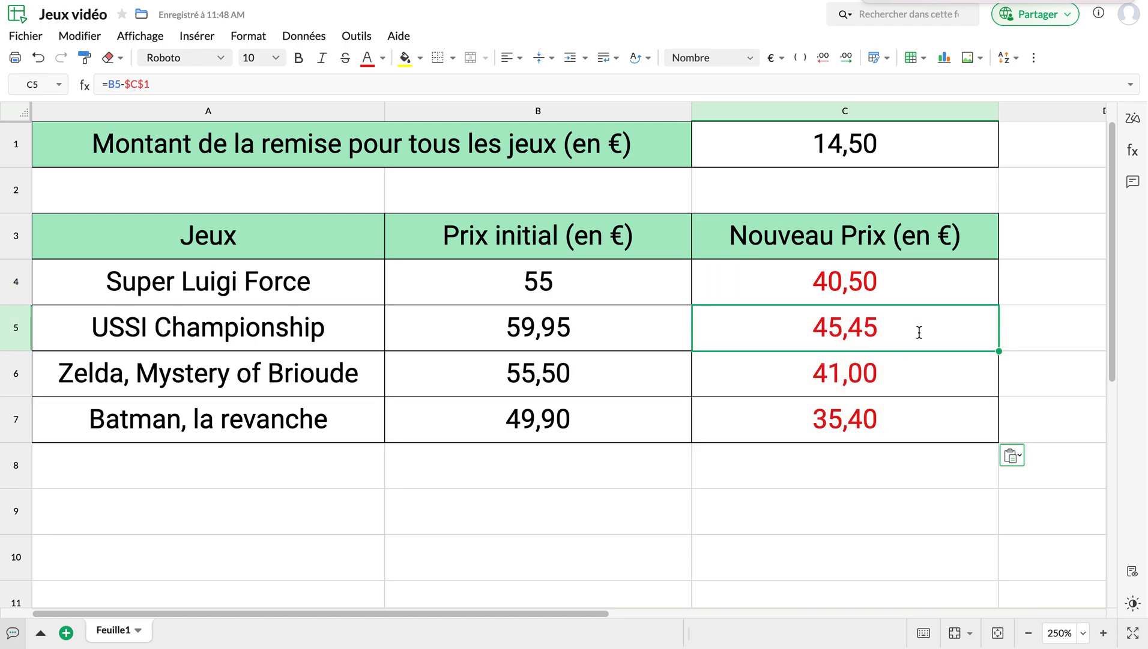
double_click(919, 332)
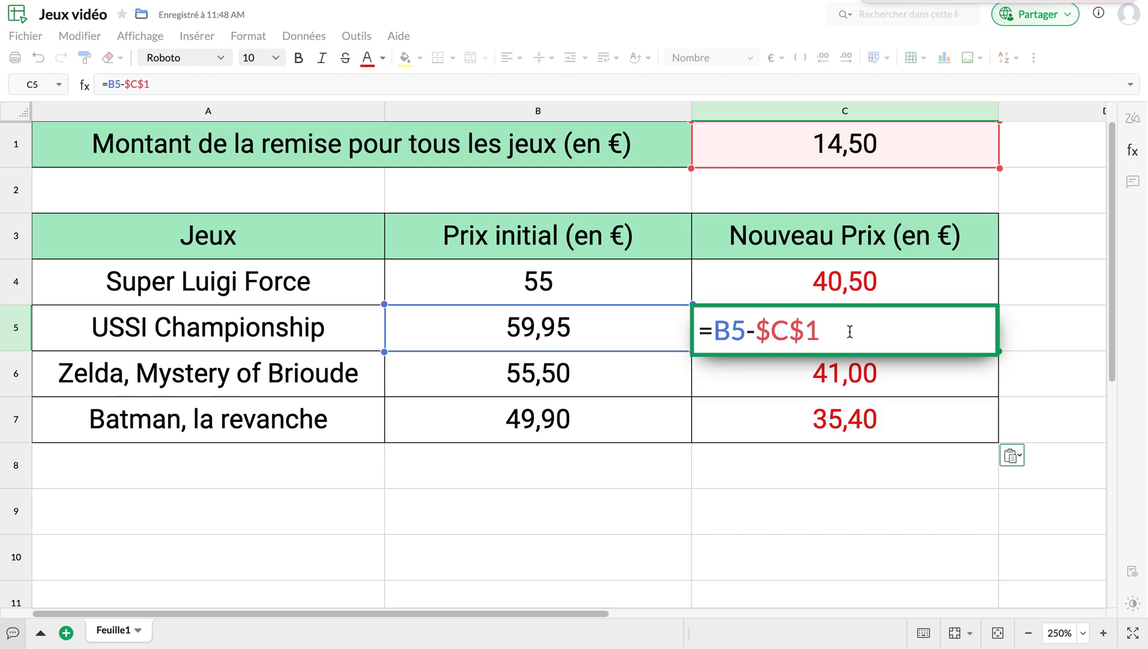
key(Return)
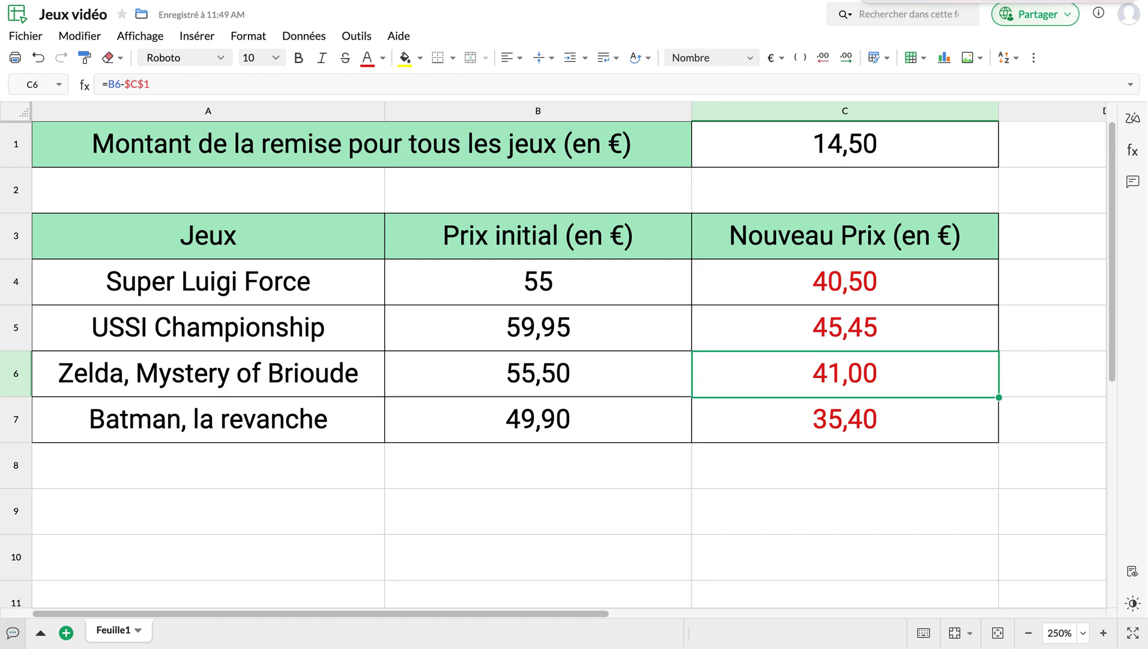
double_click(790, 378)
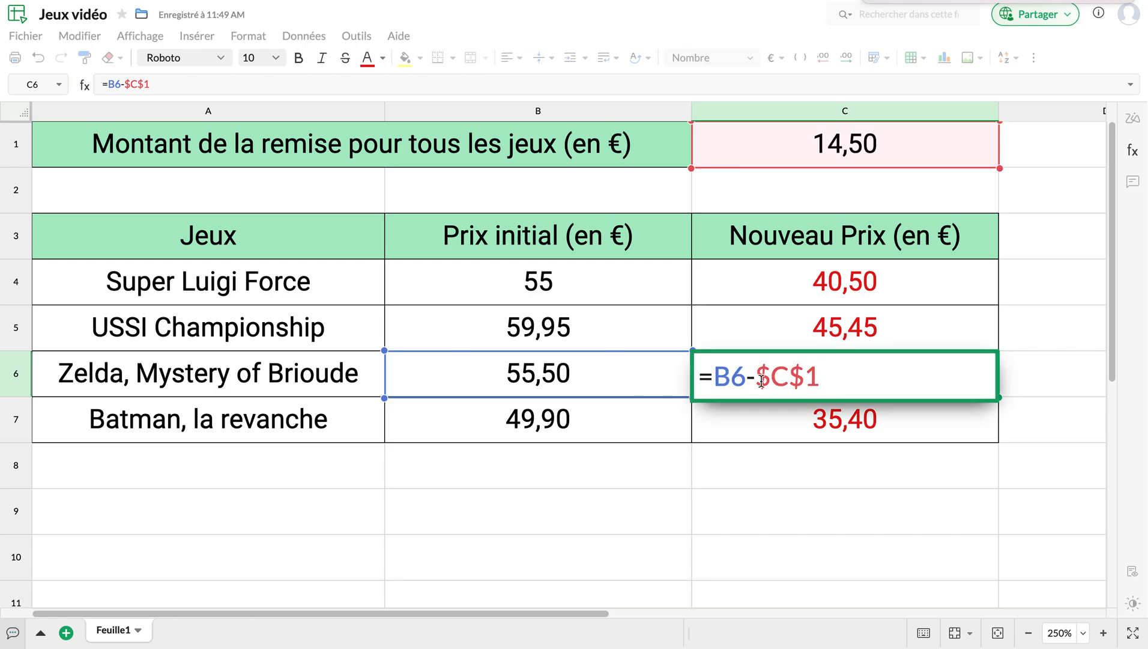
key(Return)
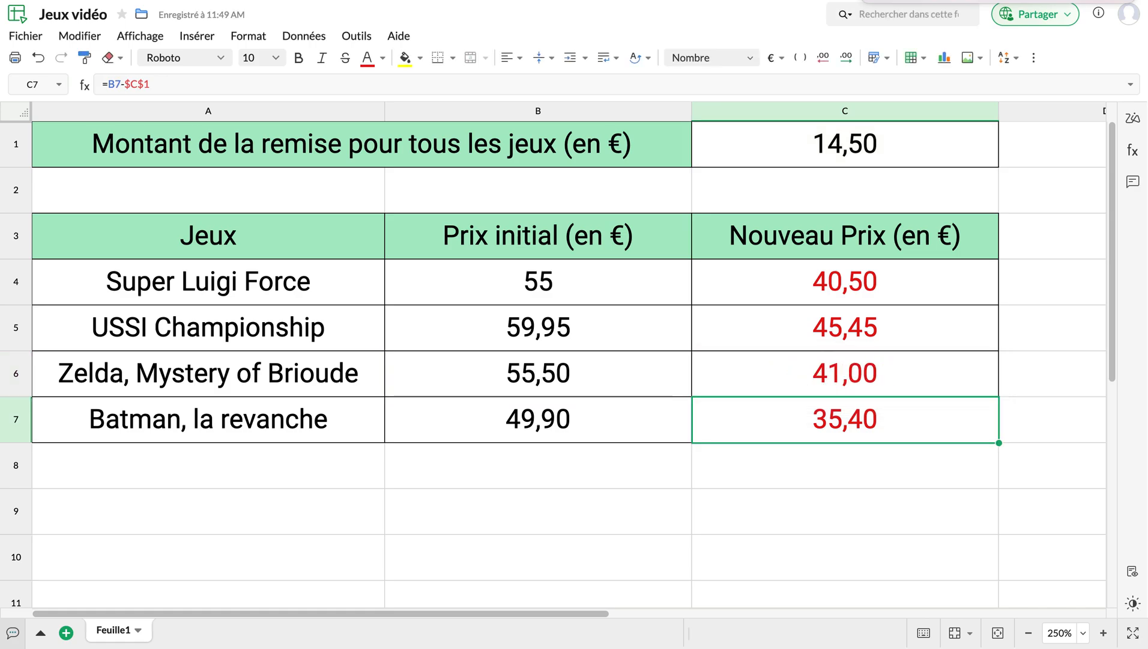
click(592, 431)
click(786, 416)
double_click(786, 415)
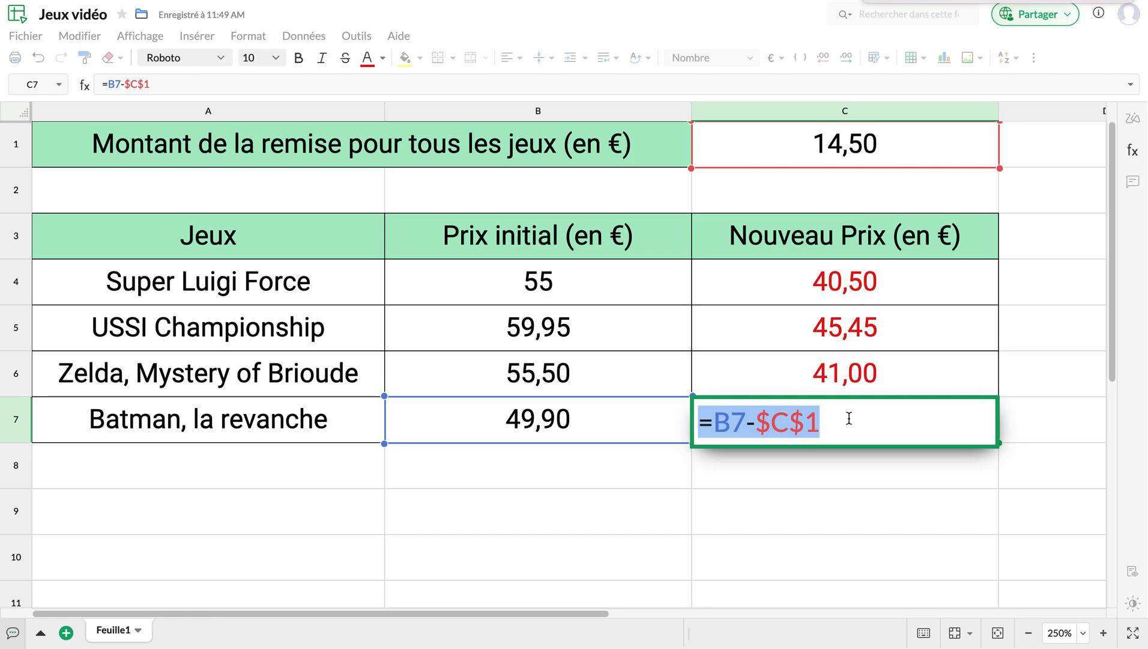
key(Return)
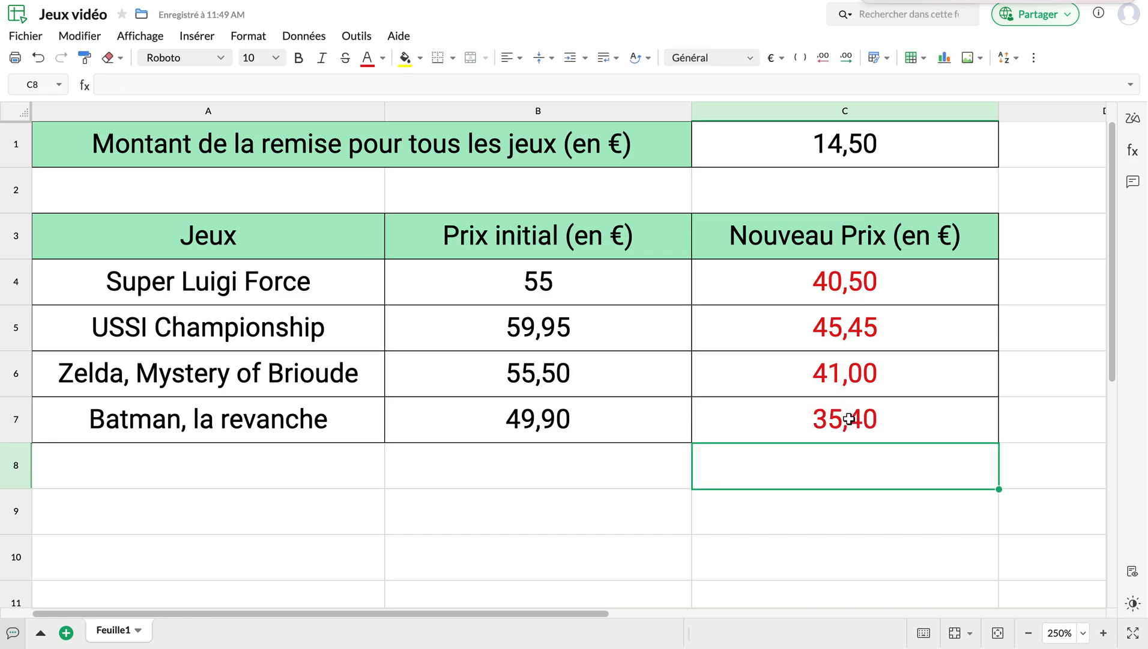
Review the absolute reference $C$1 in the Super Luigi Force formula in C4, leaving the formula as it is
click(863, 280)
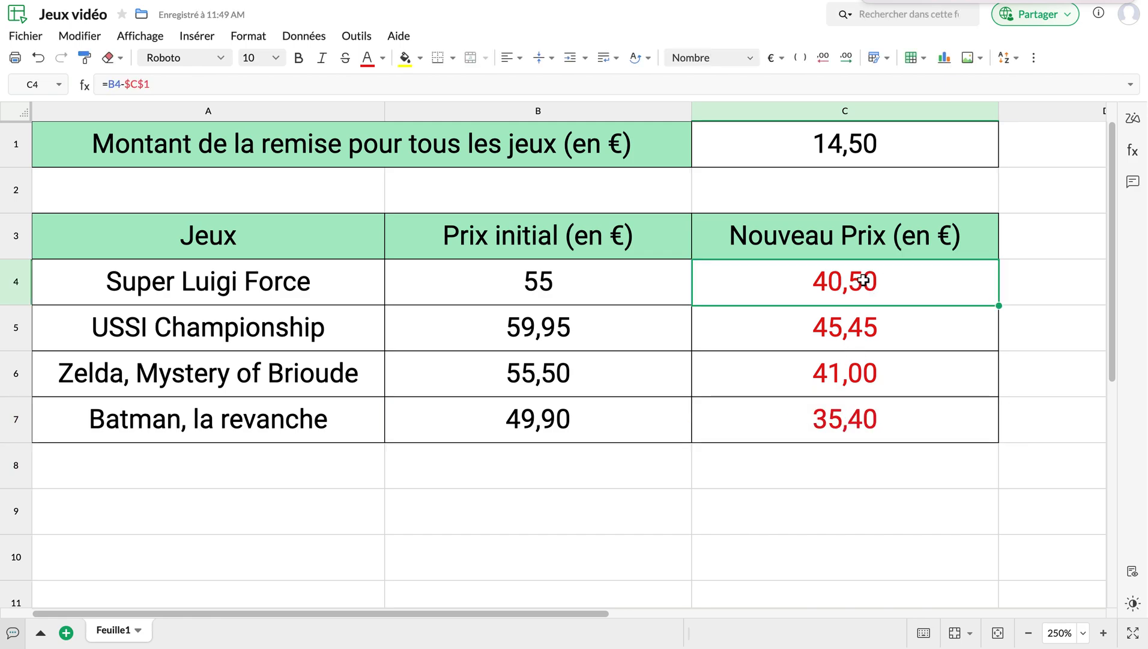
double_click(863, 279)
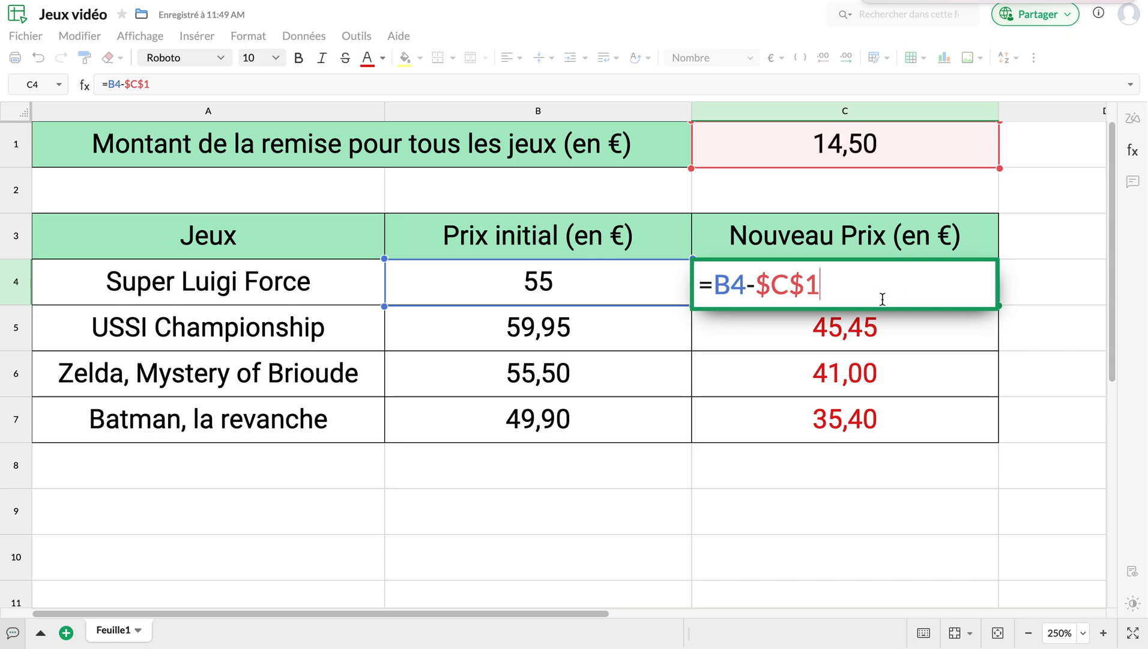
drag(820, 284, 760, 287)
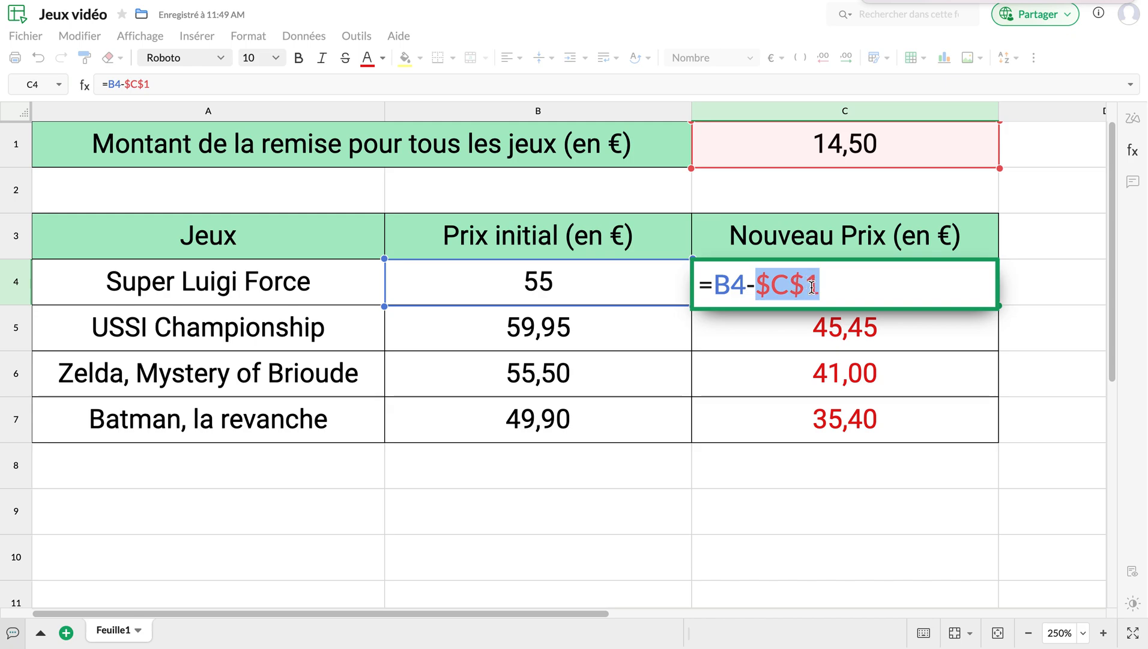
key(Return)
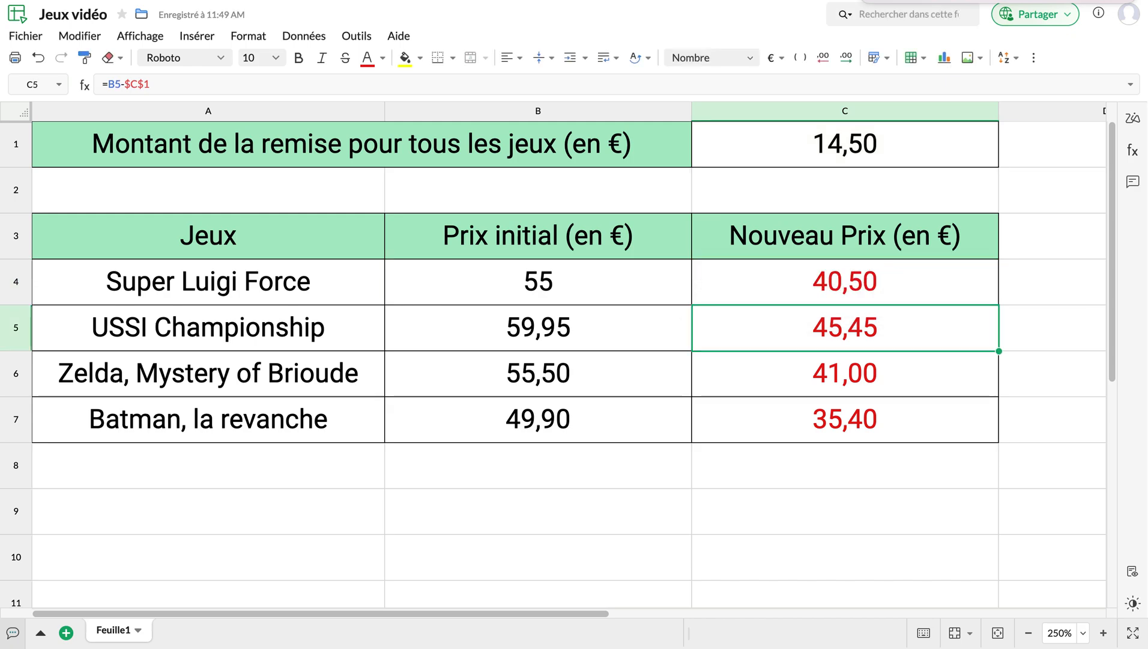